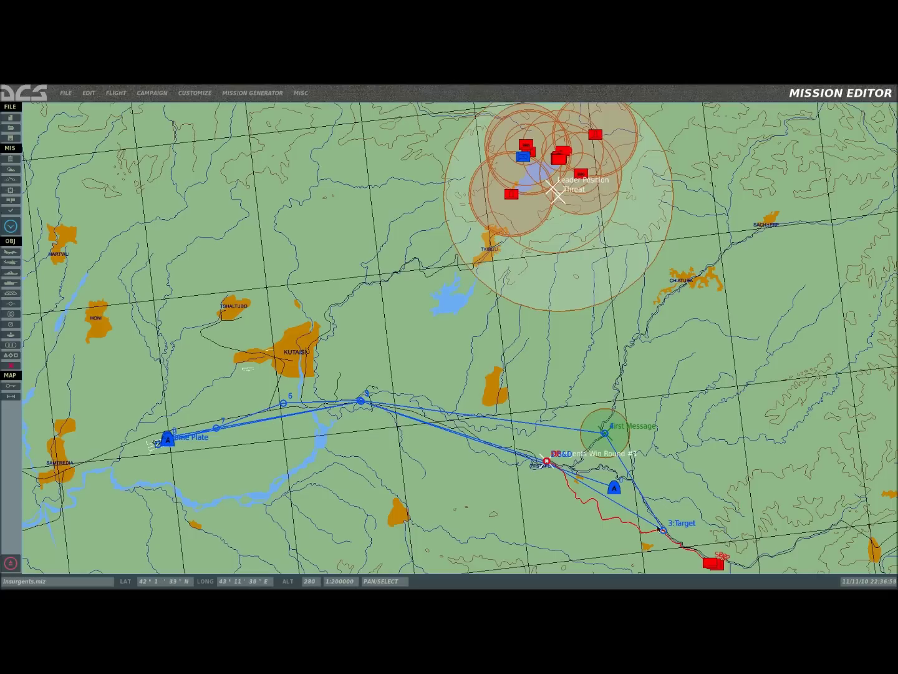
- Pan and zoom the map around the red units past the Target waypoint and Insurgents Win Round #1
scroll(663, 532, "up", 1)
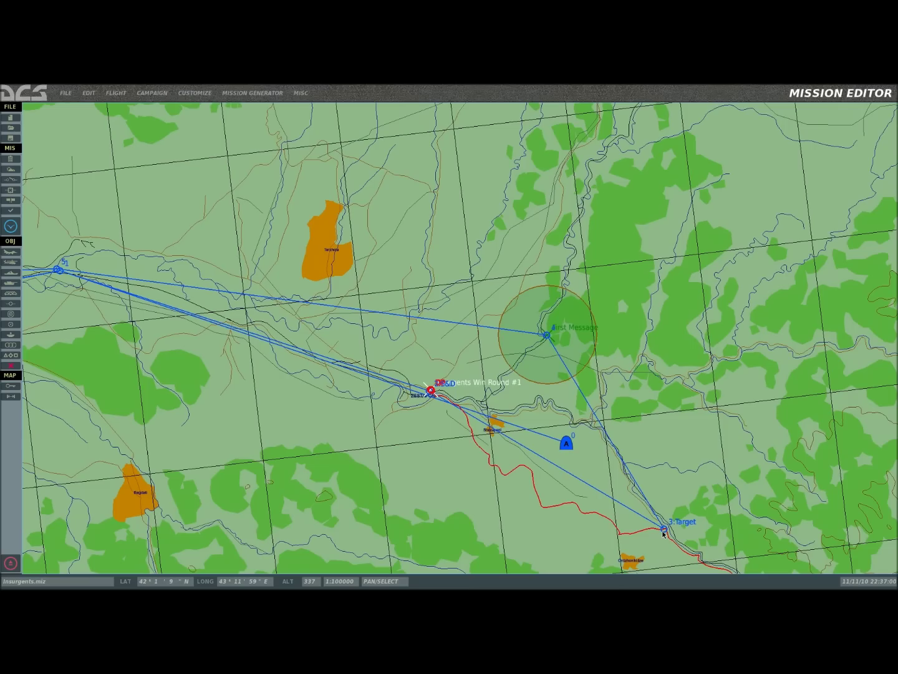
right_click_drag(617, 290, 397, 145)
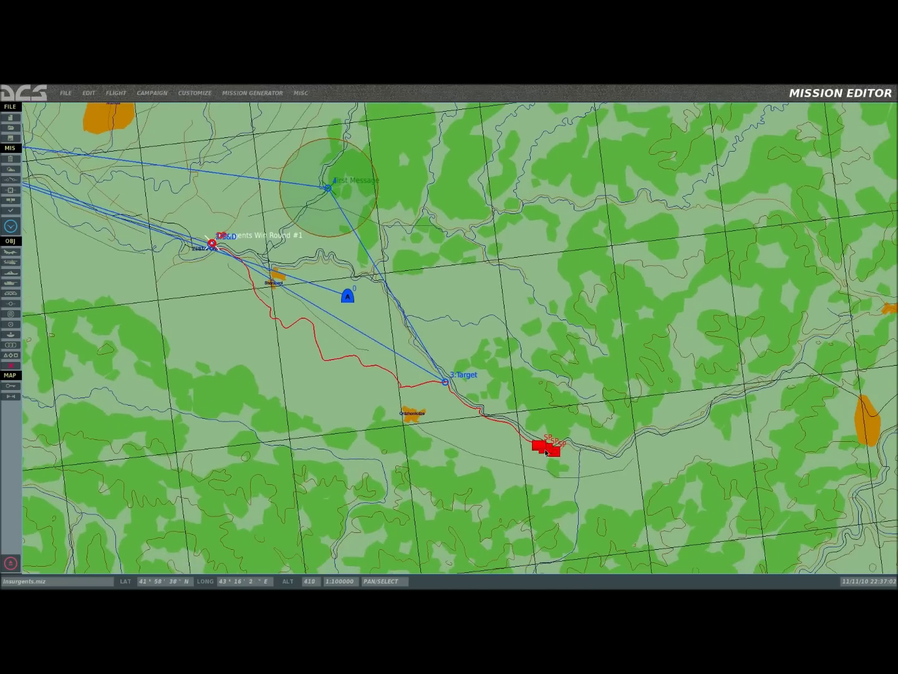
right_click_drag(429, 400, 549, 452)
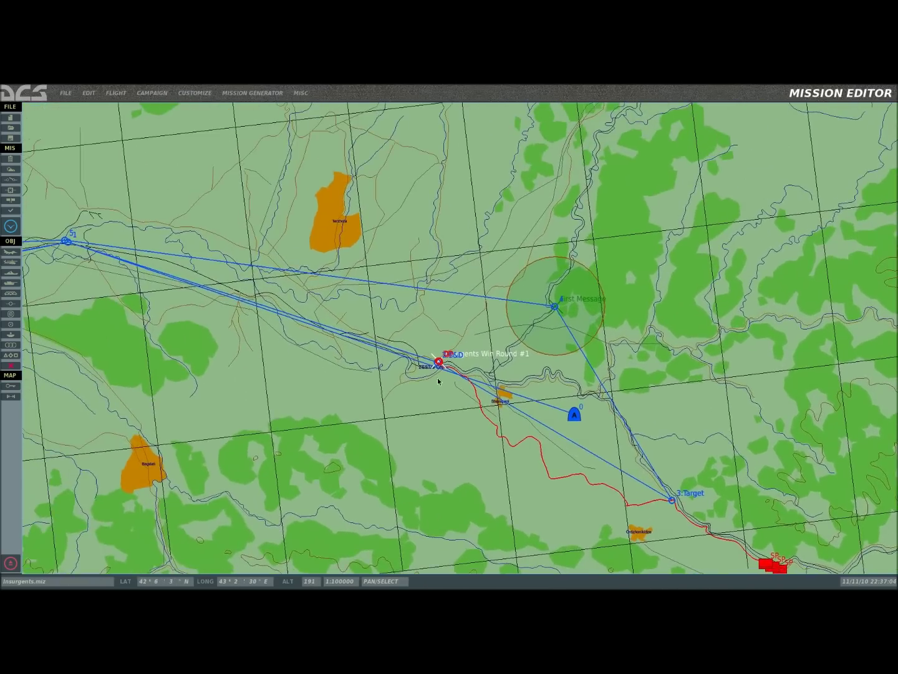
scroll(438, 381, "up", 5)
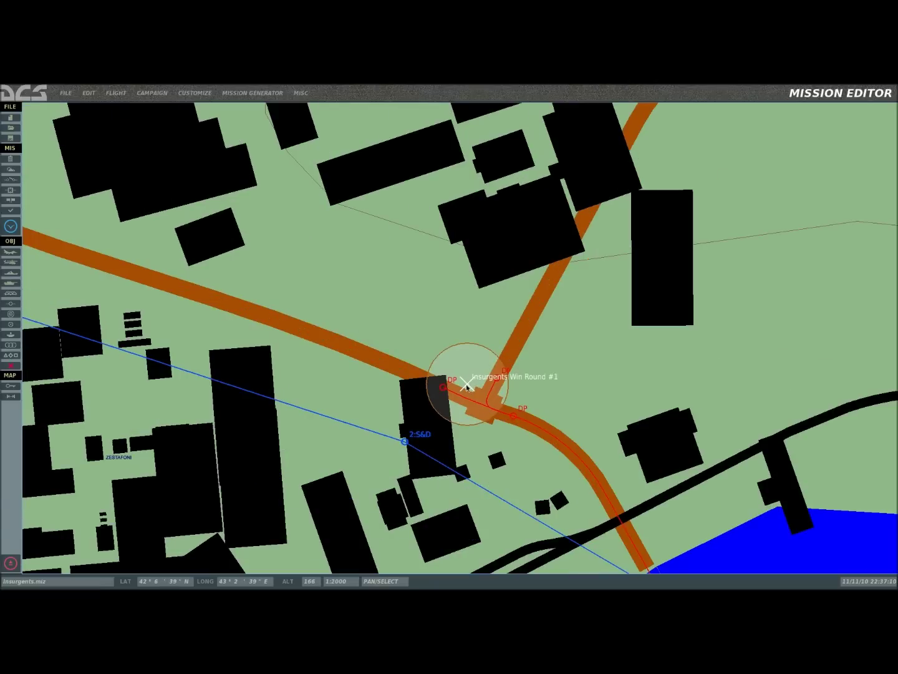
scroll(466, 388, "down", 4)
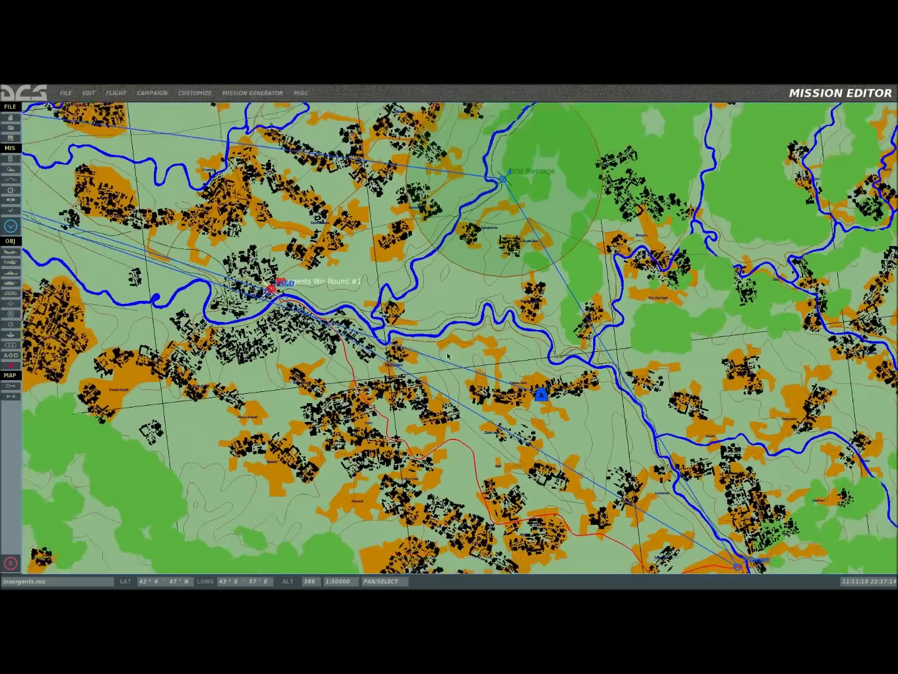
scroll(447, 356, "down", 1)
scroll(315, 349, "up", 1)
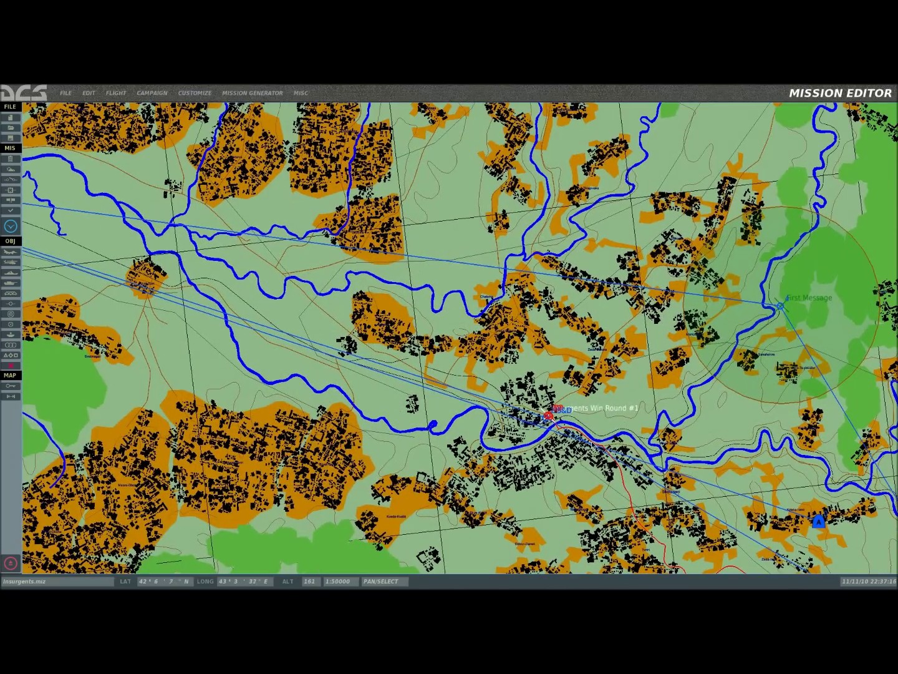
scroll(546, 413, "up", 5)
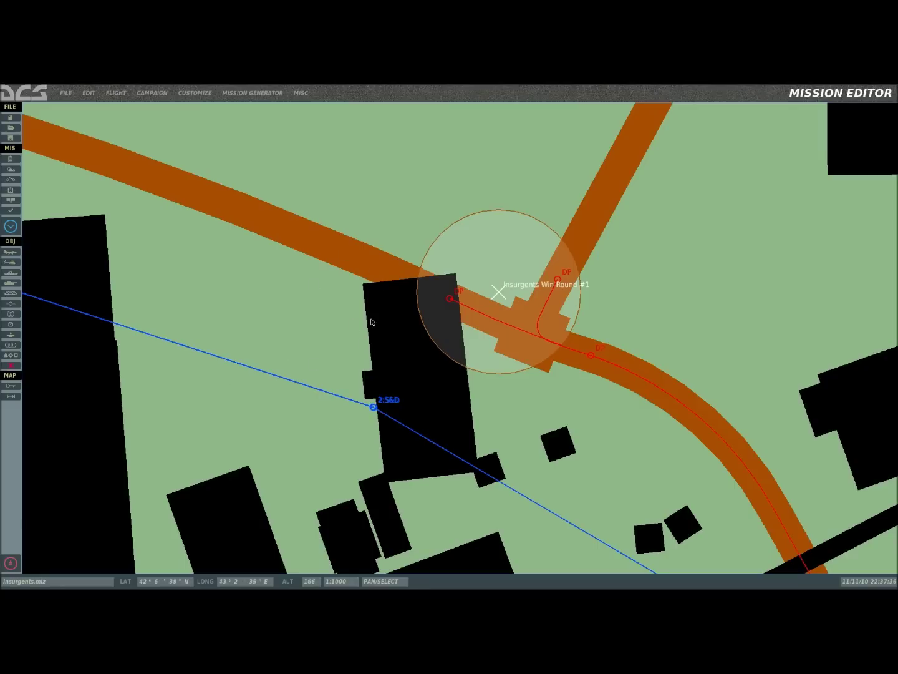
scroll(405, 347, "down", 1)
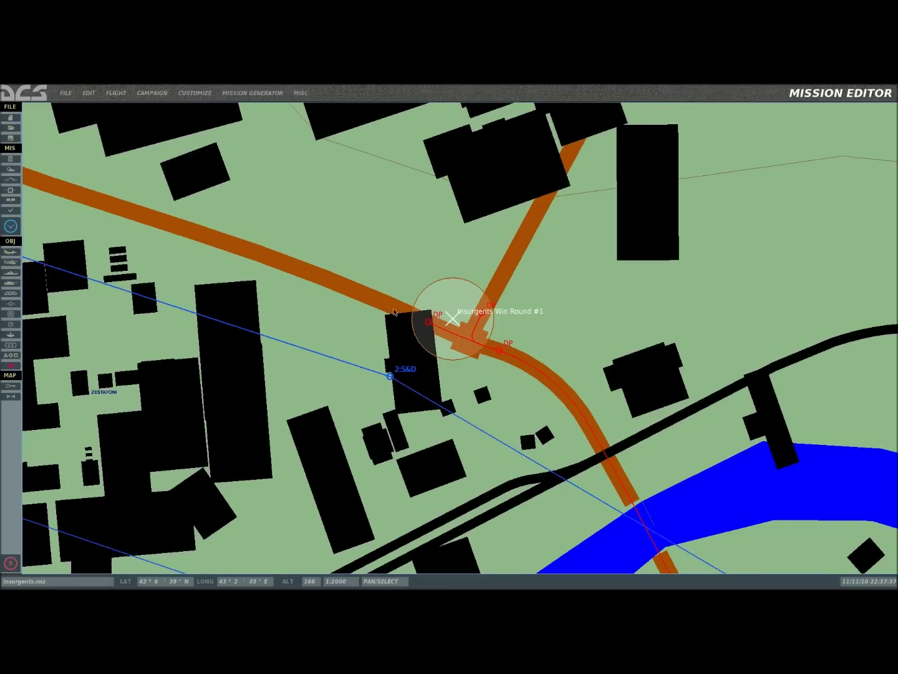
scroll(417, 351, "down", 2)
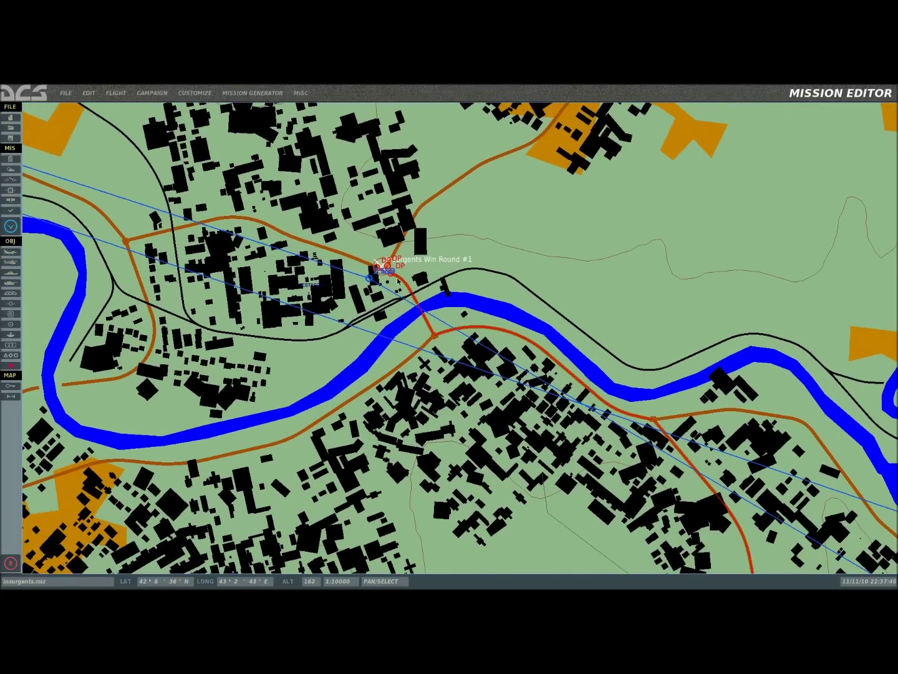
scroll(379, 275, "down", 3)
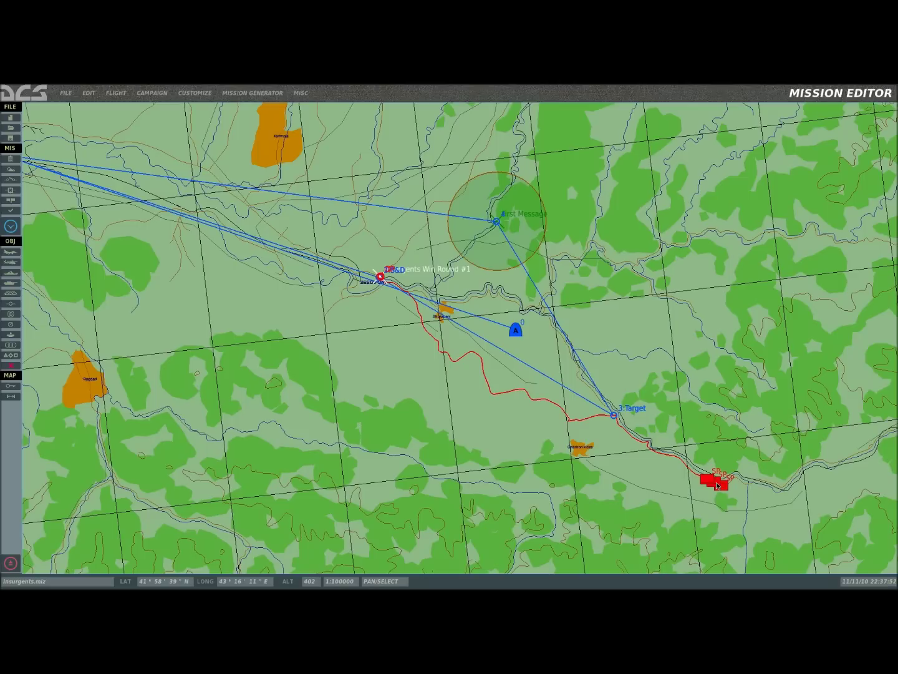
scroll(716, 481, "up", 2)
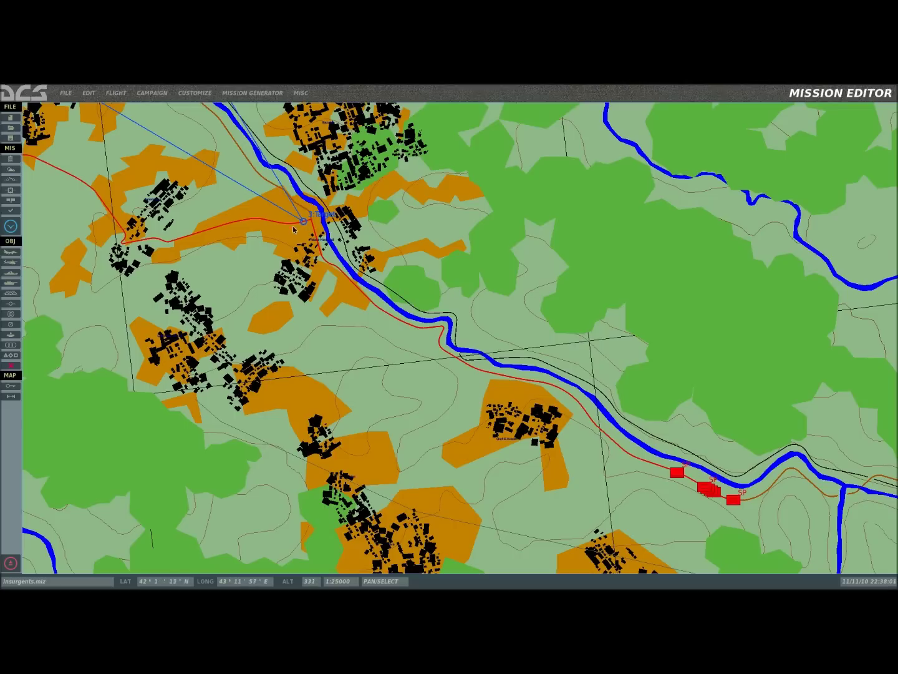
scroll(303, 221, "up", 2)
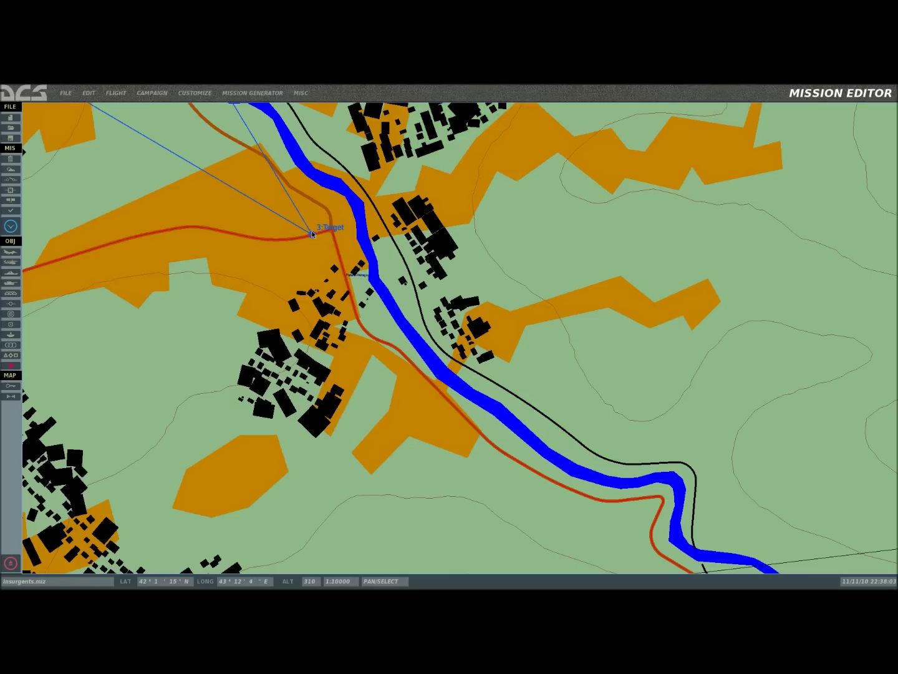
scroll(312, 234, "down", 7)
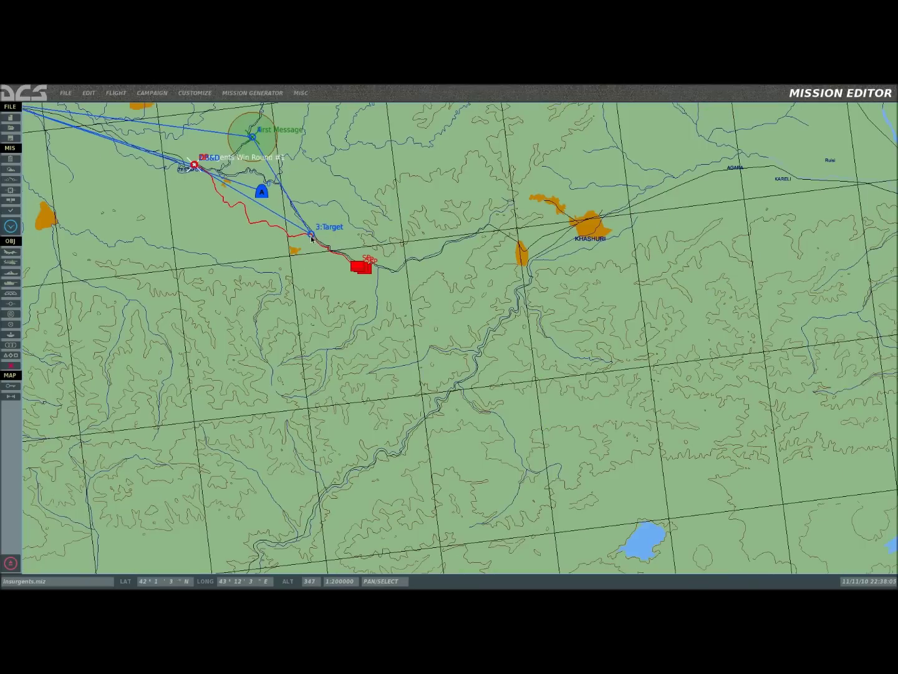
- Frame the whole flight route with the red threat units visible at the top
left_click_drag(312, 241, 555, 346)
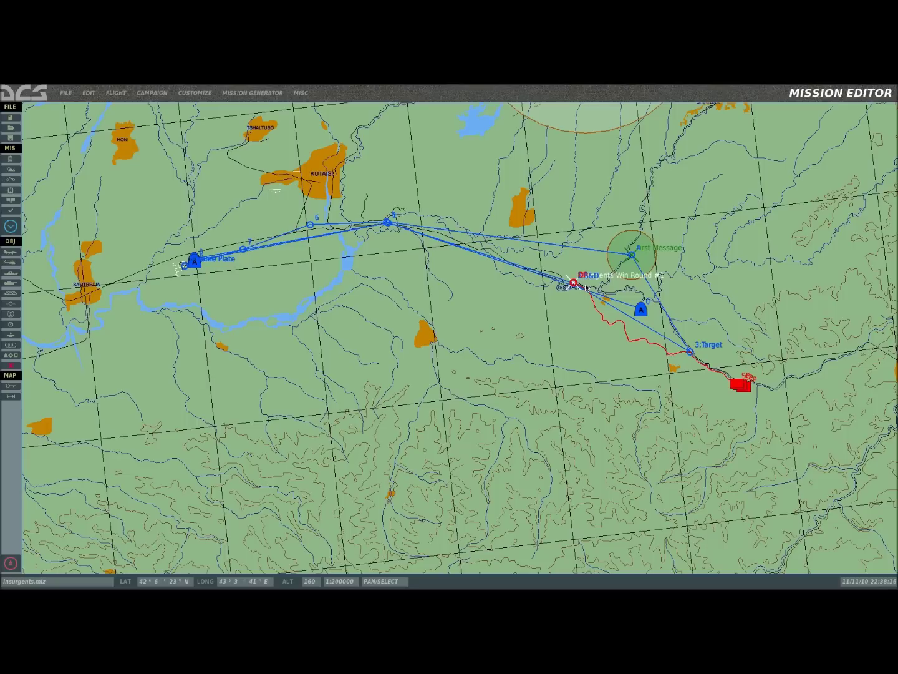
scroll(587, 287, "up", 2)
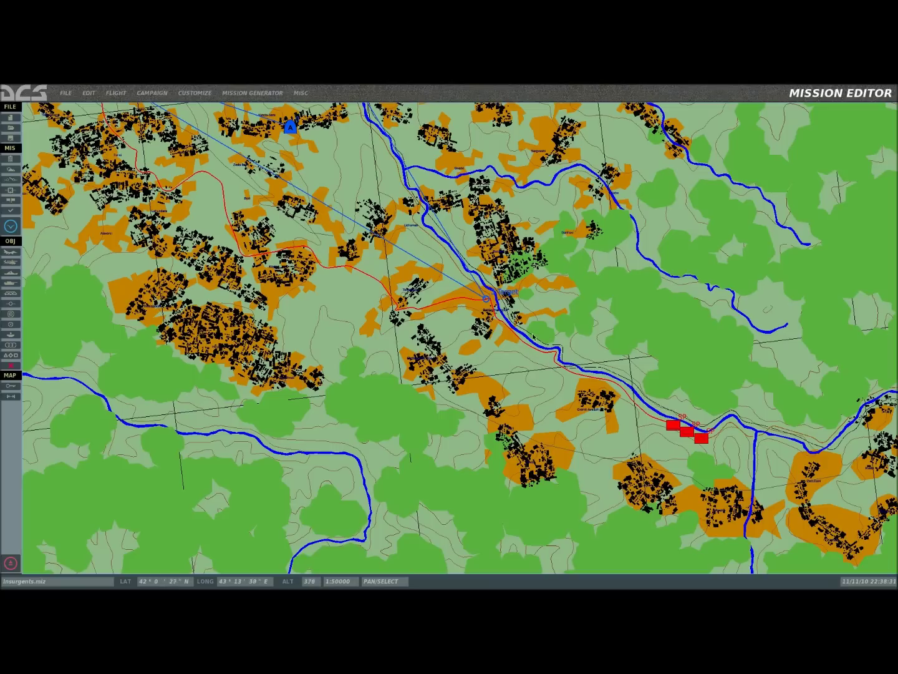
scroll(435, 319, "down", 3)
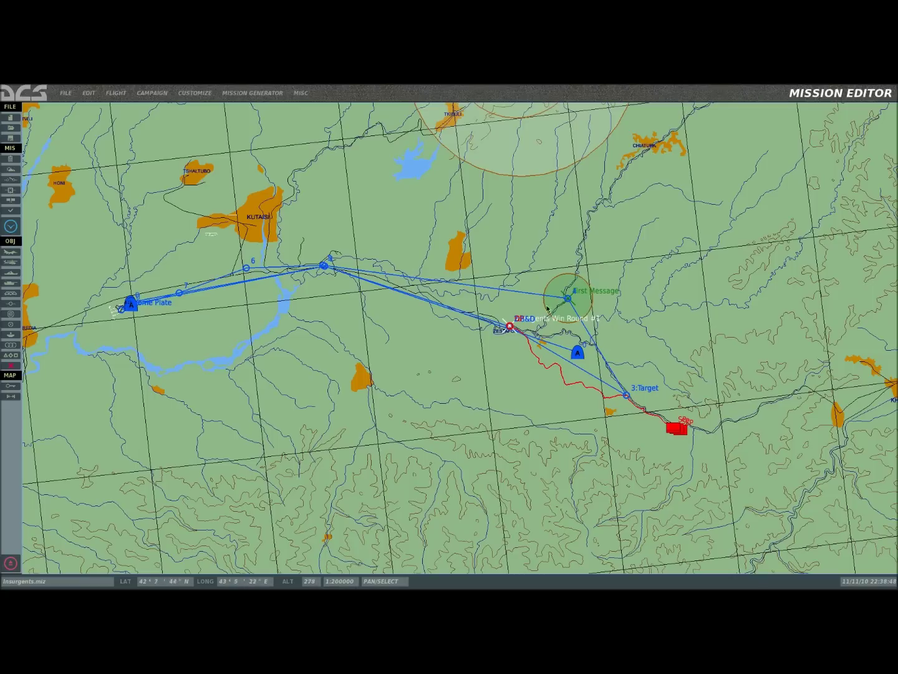
right_click_drag(618, 291, 640, 403)
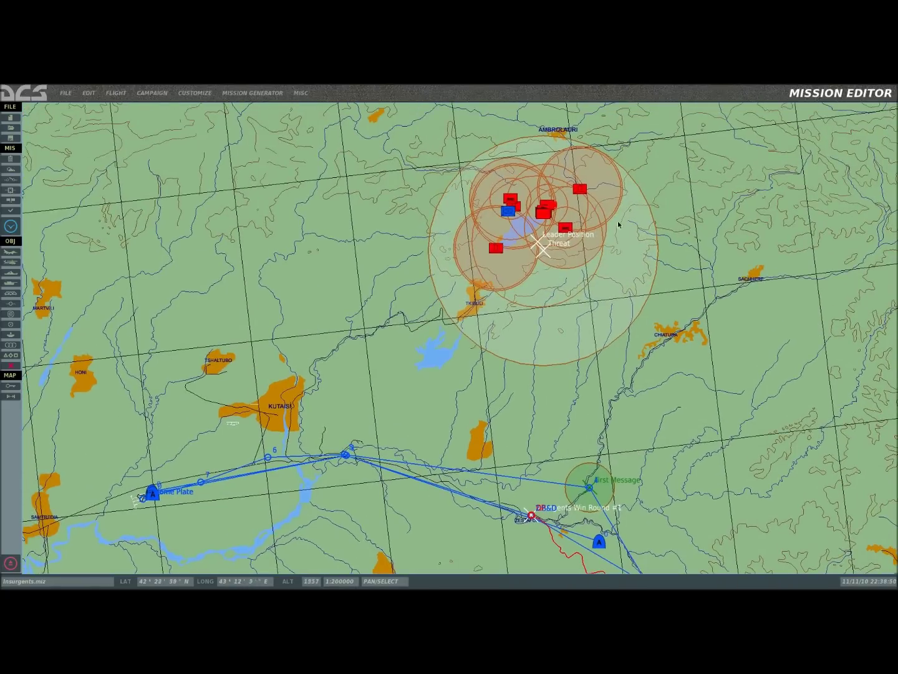
right_click_drag(707, 484, 638, 303)
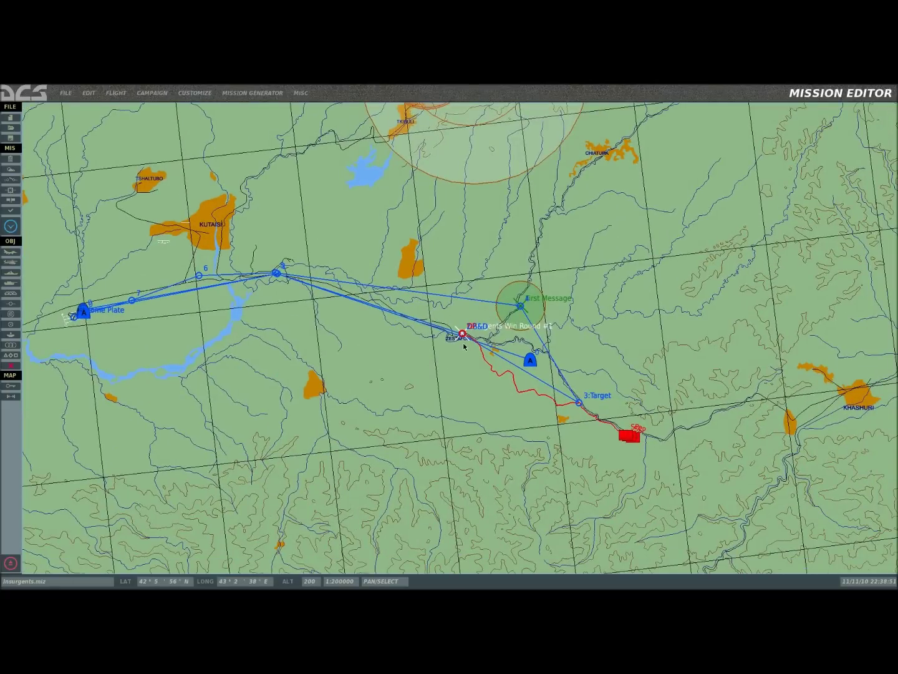
scroll(463, 347, "up", 8)
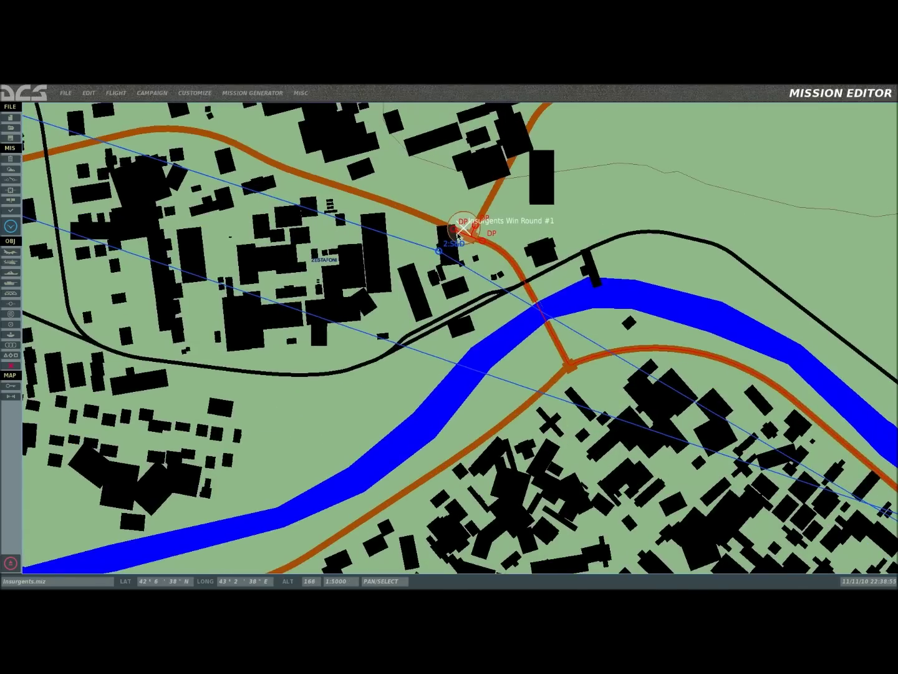
scroll(459, 232, "down", 8)
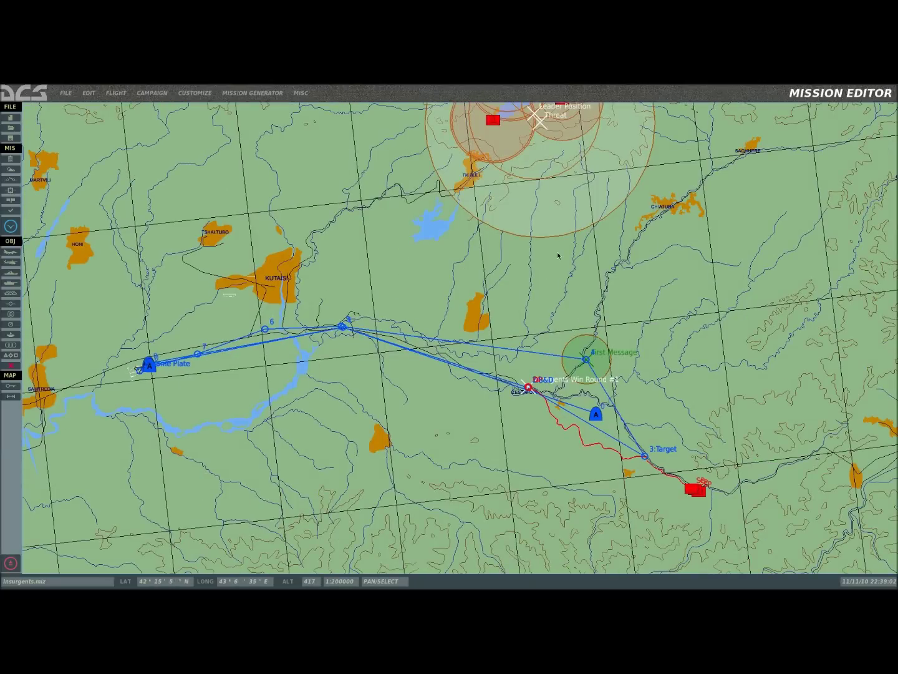
- Centre the route with the Ambrolauri threat circles above it, settling at 1:500000
left_click_drag(527, 288, 563, 232)
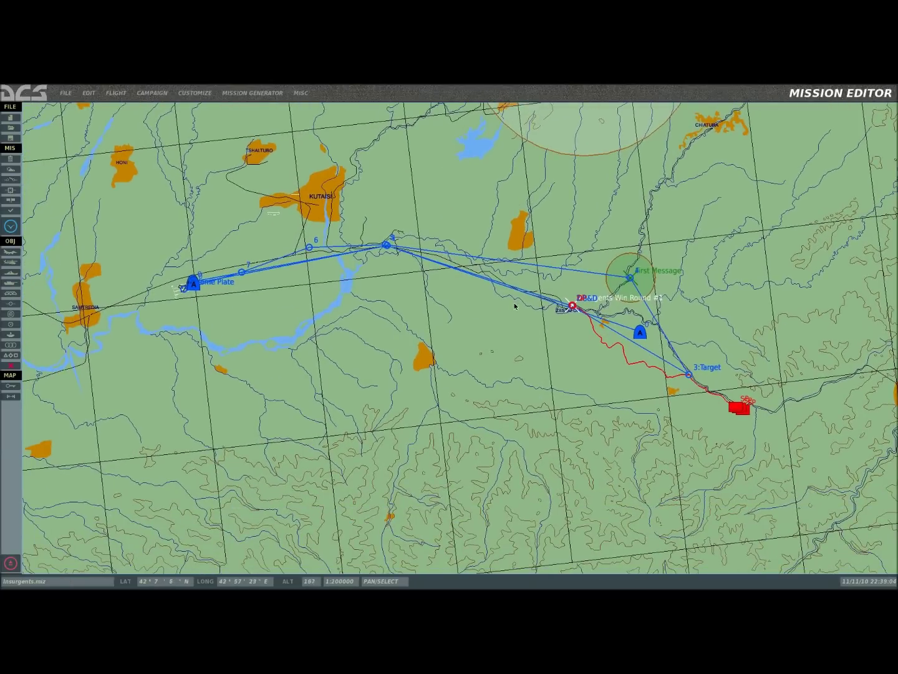
scroll(515, 304, "down", 3)
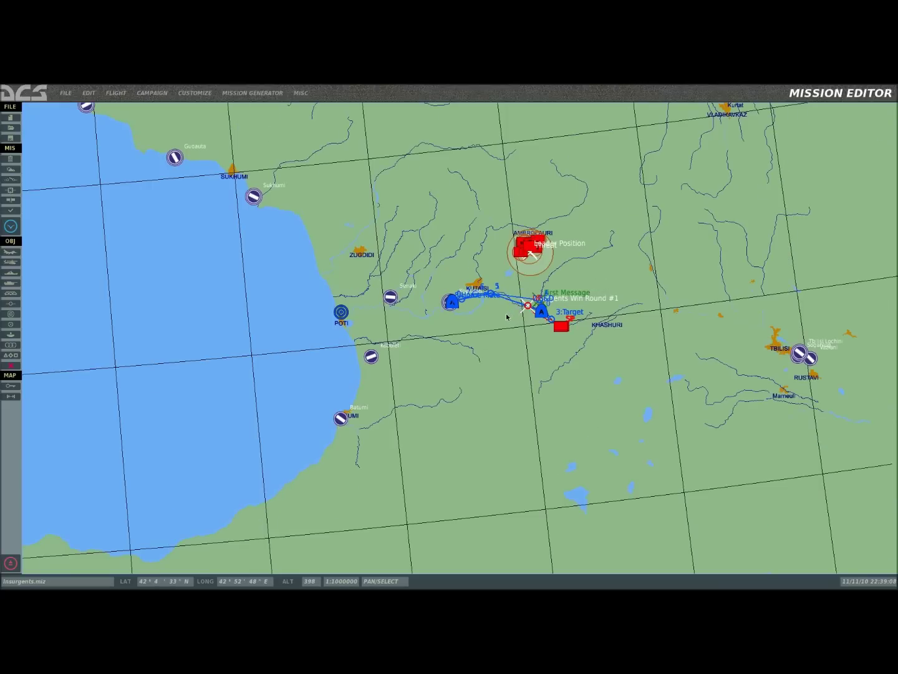
scroll(507, 316, "up", 1)
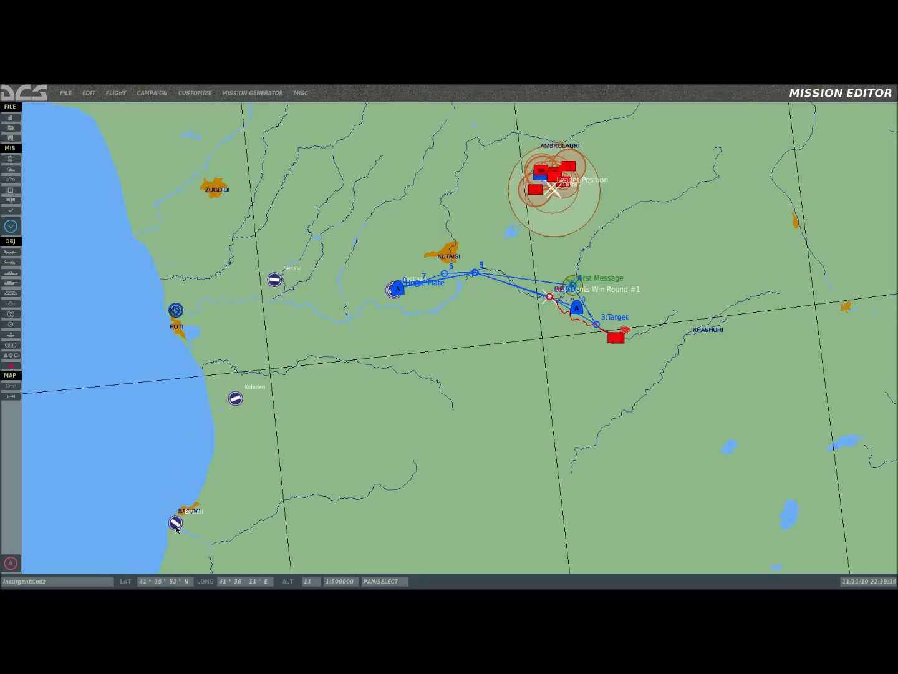
left_click_drag(515, 372, 440, 463)
scroll(552, 239, "up", 5)
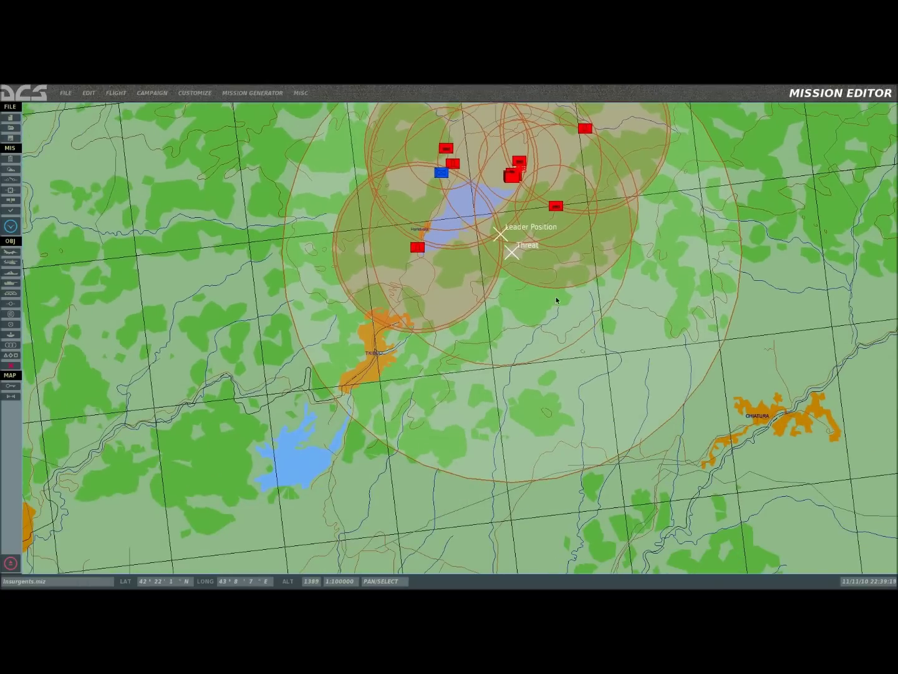
scroll(557, 302, "down", 1)
left_click_drag(555, 304, 530, 195)
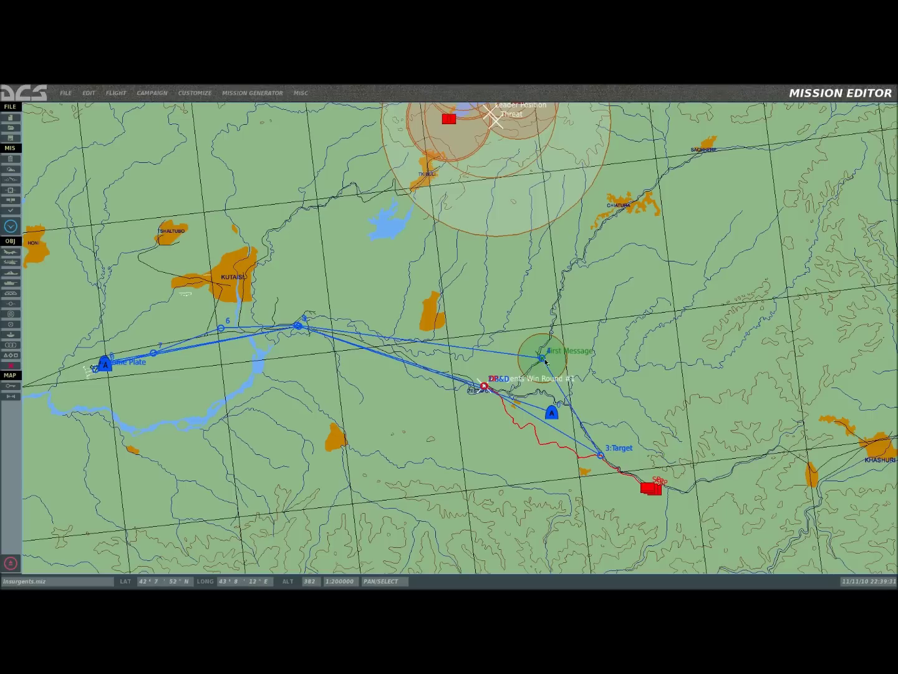
scroll(551, 354, "up", 2)
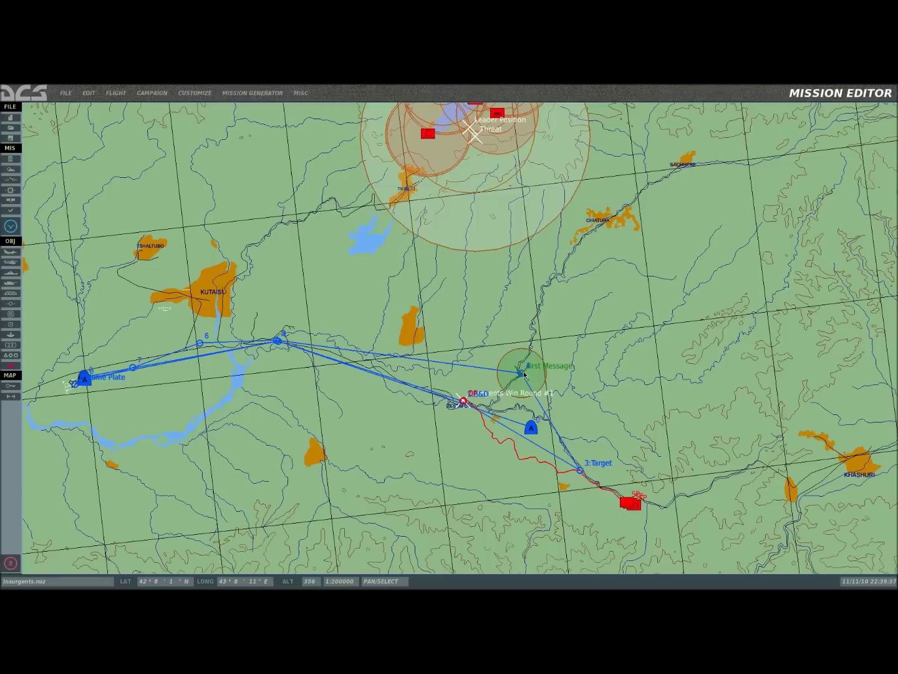
scroll(524, 373, "down", 3)
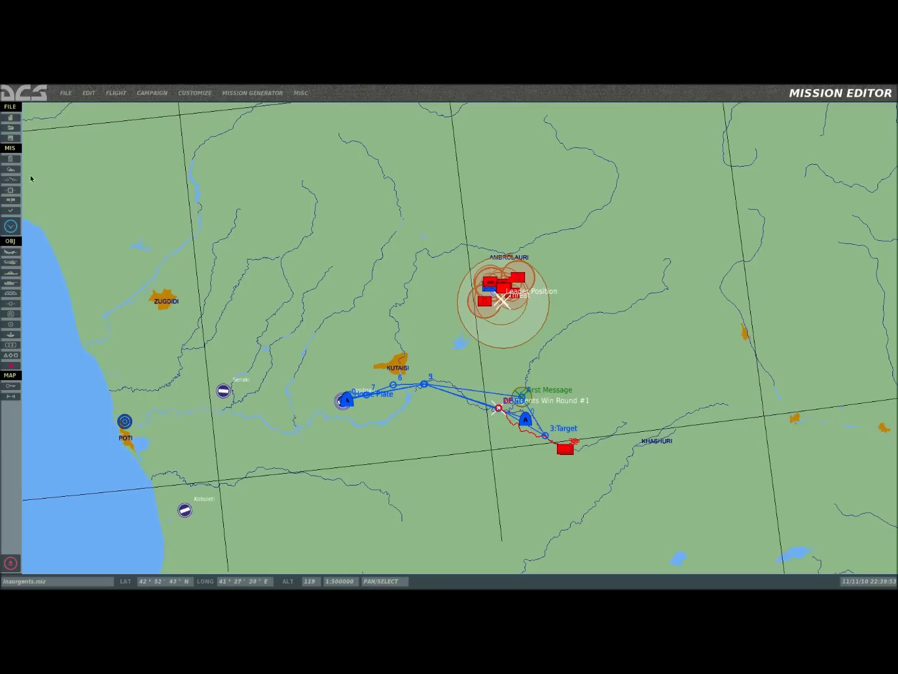
- Open the mission's Triggers list and select the 1 ONCE (RTB) trigger
left_click(11, 179)
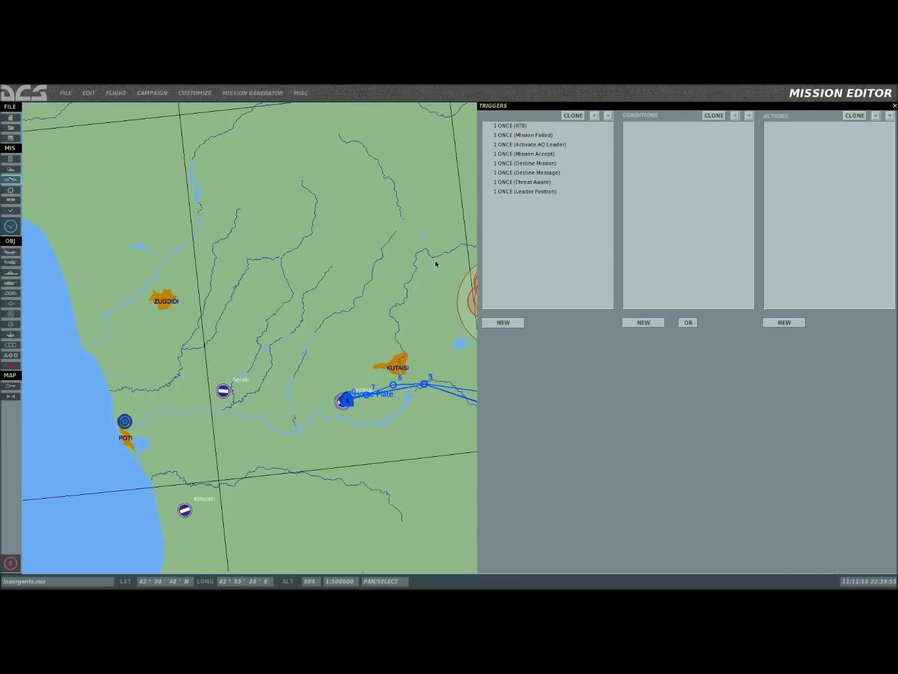
left_click_drag(437, 262, 244, 237)
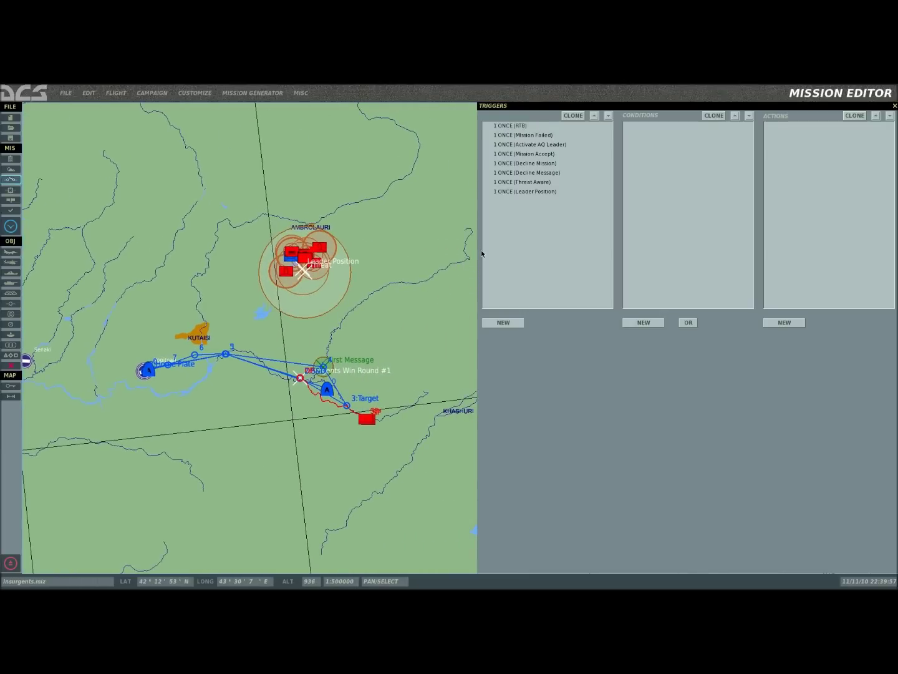
left_click(511, 125)
left_click_drag(442, 325, 426, 264)
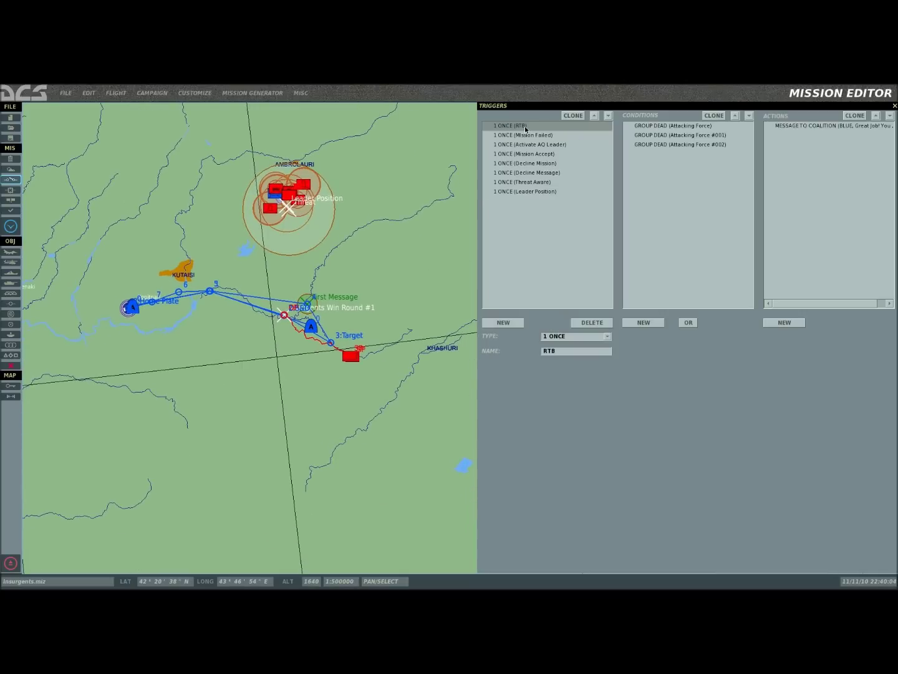
- Review RTB's three Attacking Force GROUP DEAD conditions and its 20-second Blue message
left_click(673, 126)
left_click(680, 135)
left_click(686, 145)
left_click(812, 126)
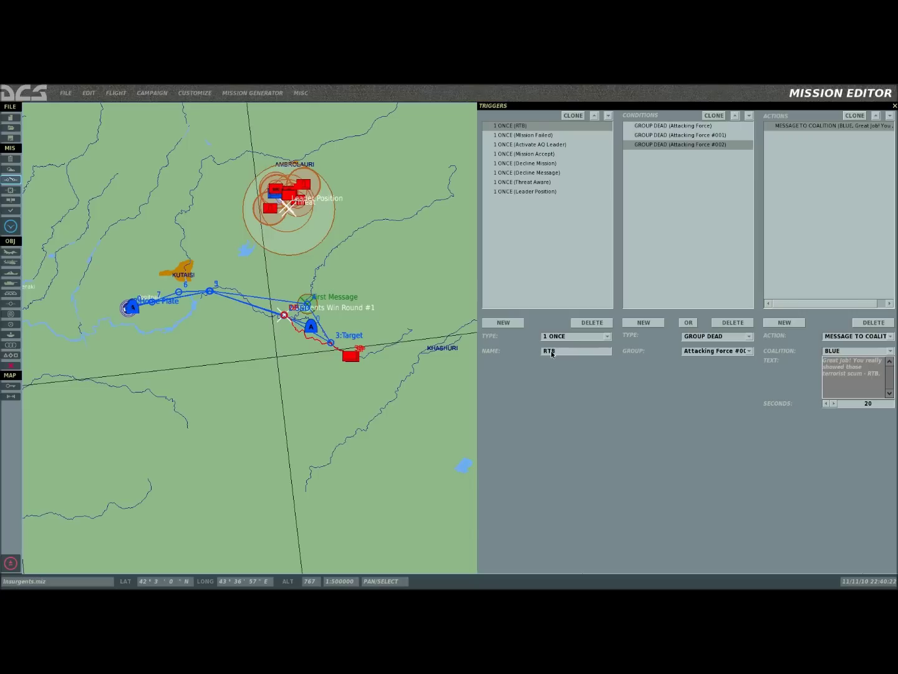
left_click(674, 134)
left_click(689, 146)
left_click(717, 335)
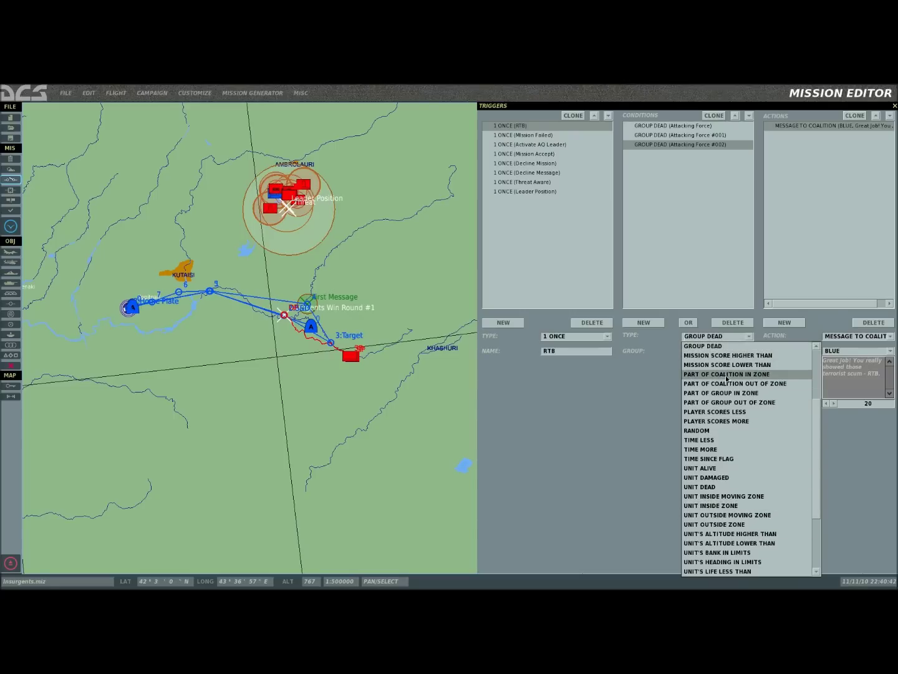
left_click(815, 243)
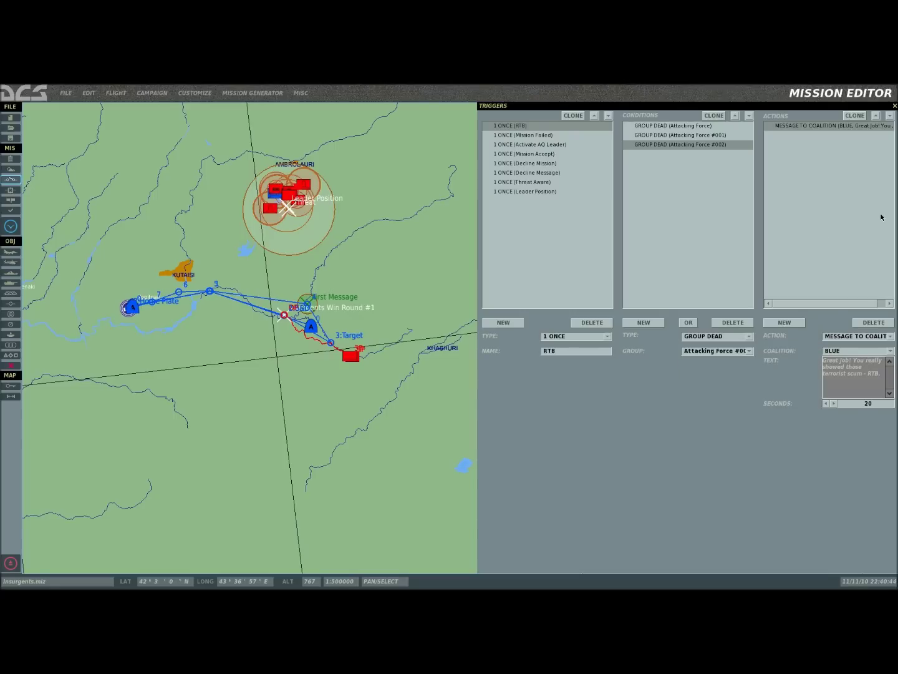
left_click(689, 126)
left_click(686, 134)
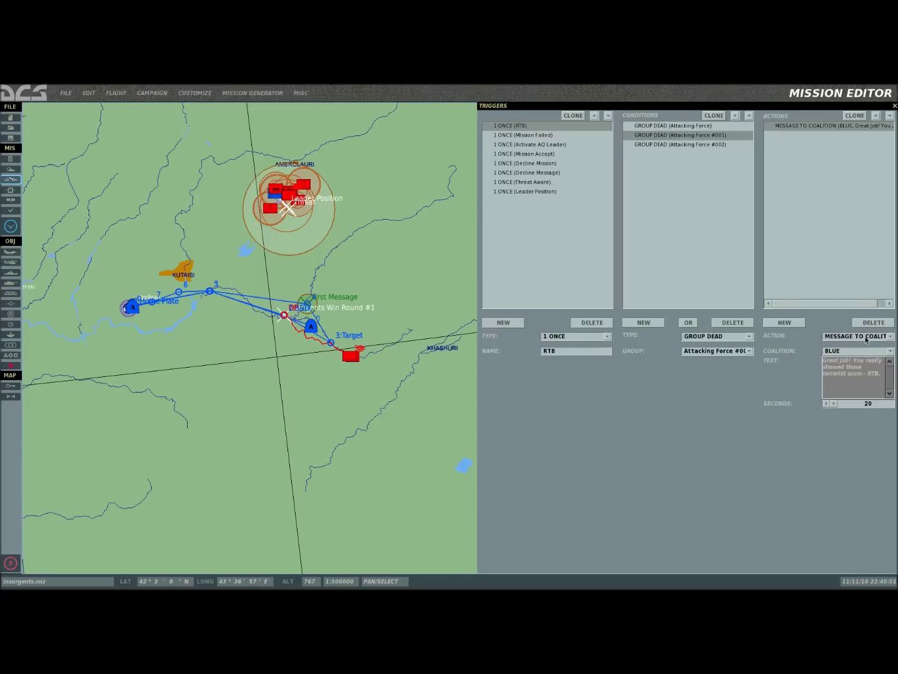
left_click(891, 336)
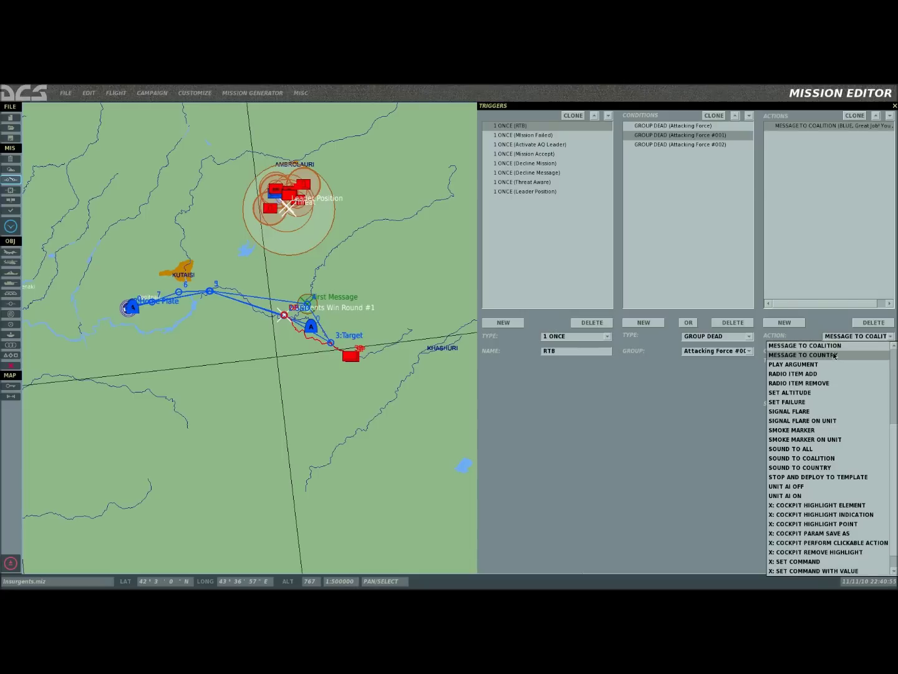
- Keep MESSAGE TO COALITION as the action and zoom the map to 1:200000 on the route and target
scroll(834, 355, "up", 1)
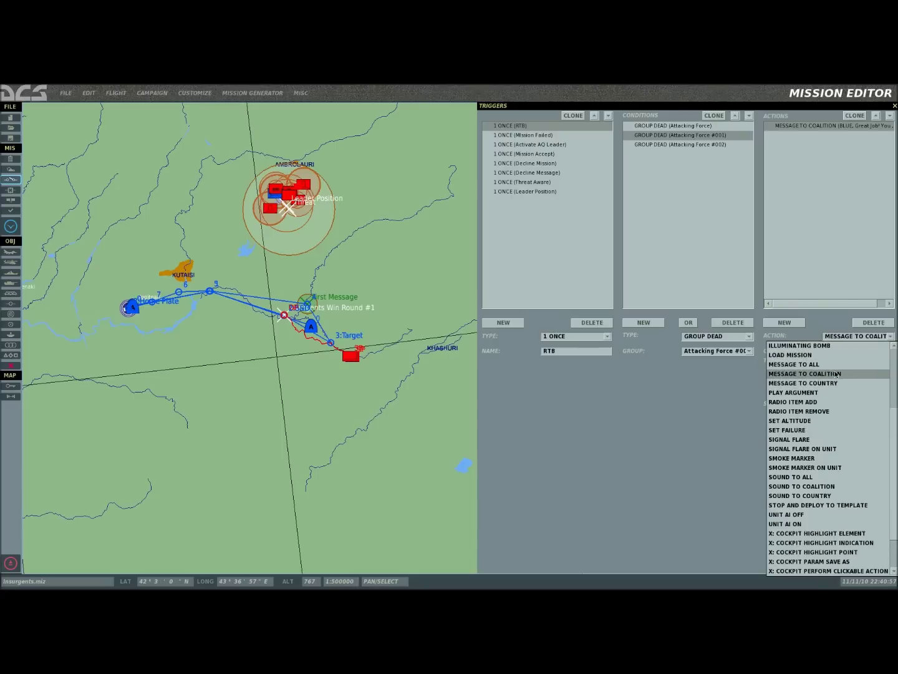
left_click(837, 373)
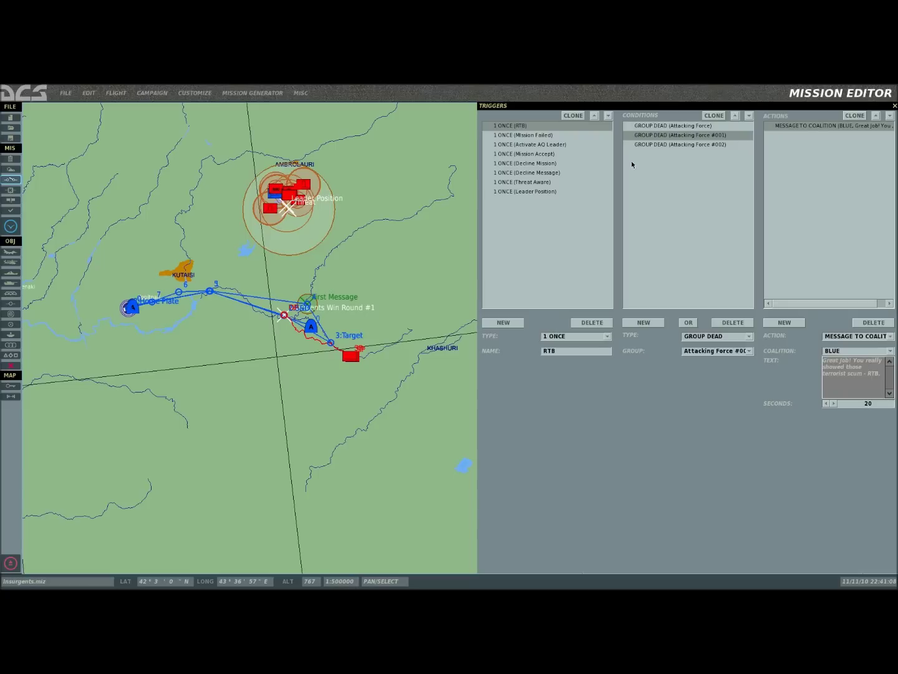
scroll(300, 315, "up", 2)
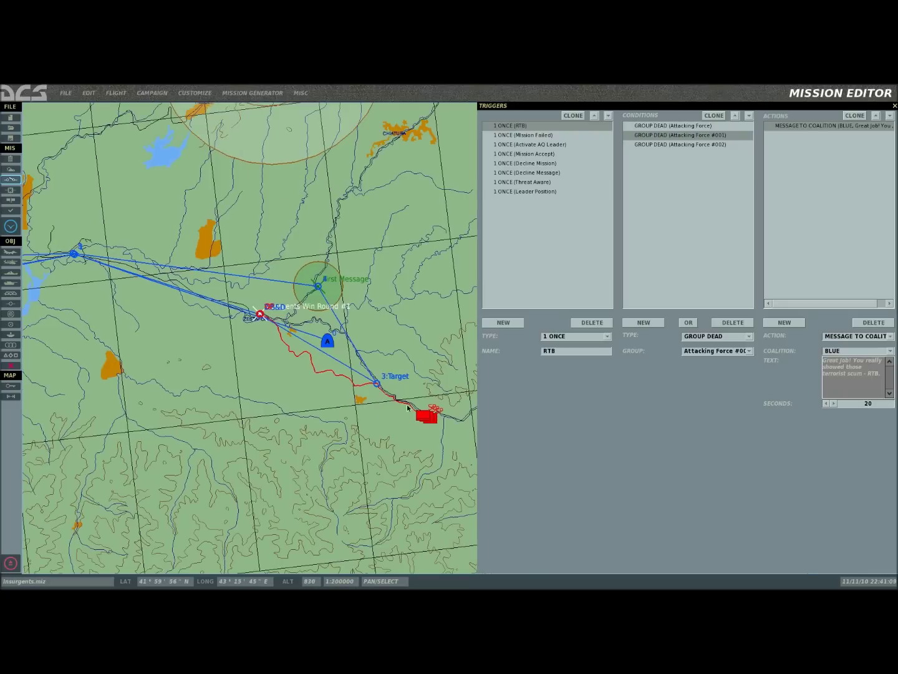
left_click_drag(220, 386, 279, 413)
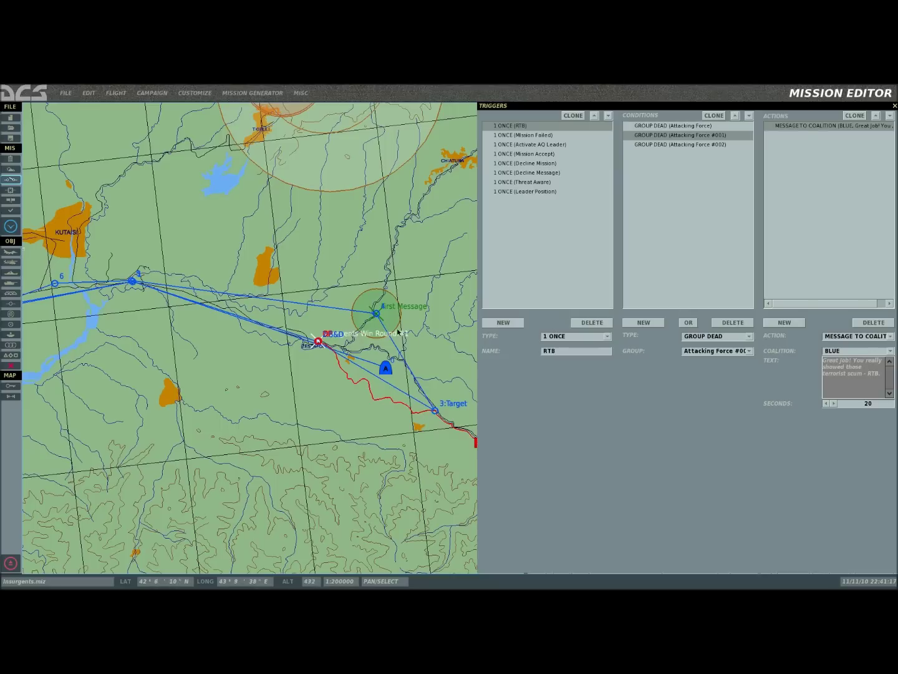
- Select Activate AQ Leader and review its First Message zone condition and 10-second Blue message
left_click(536, 146)
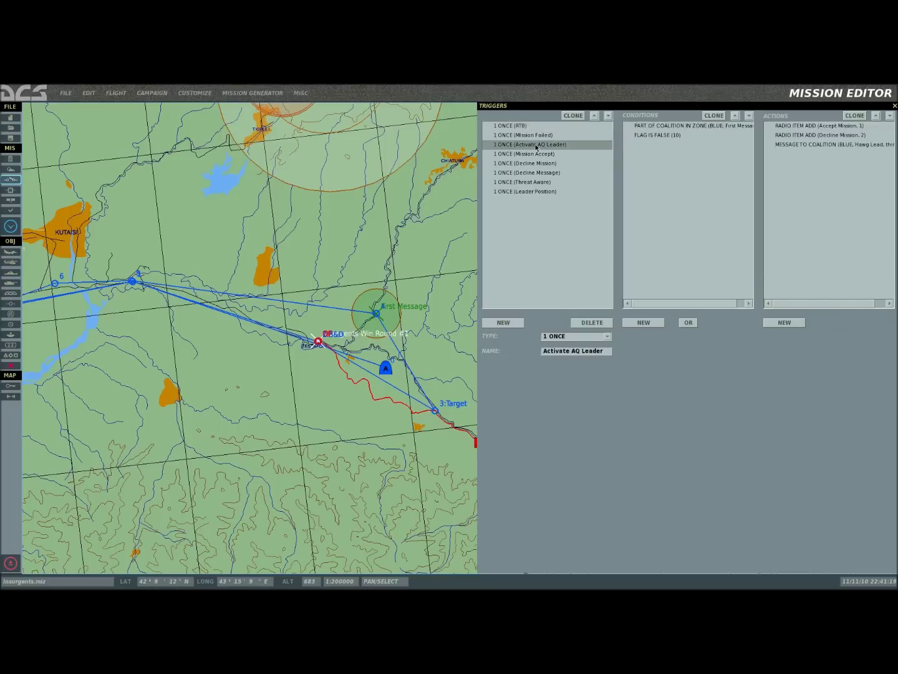
left_click(537, 154)
left_click(541, 143)
left_click(670, 126)
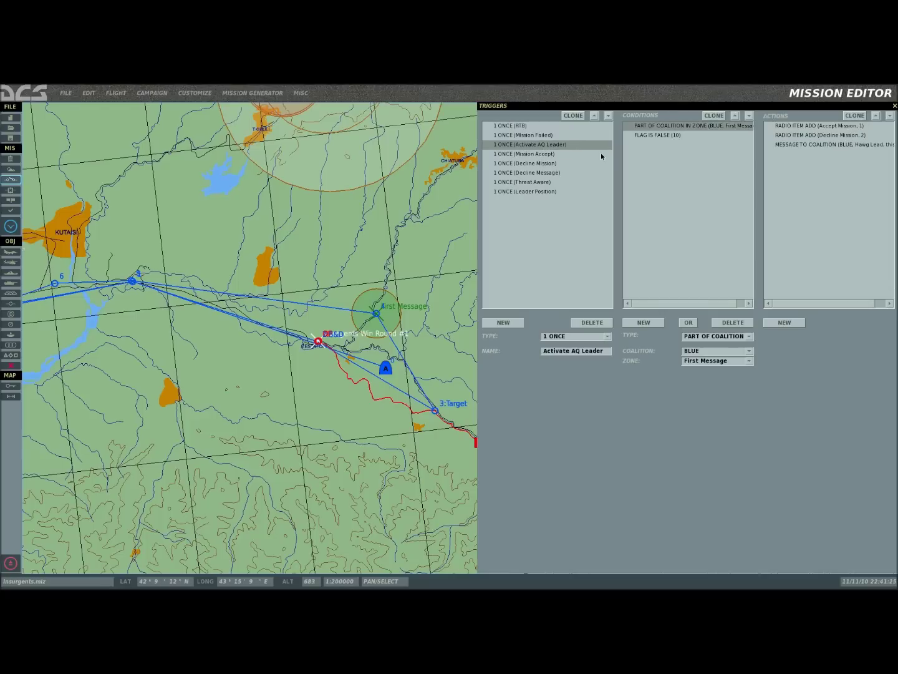
left_click_drag(441, 225, 406, 237)
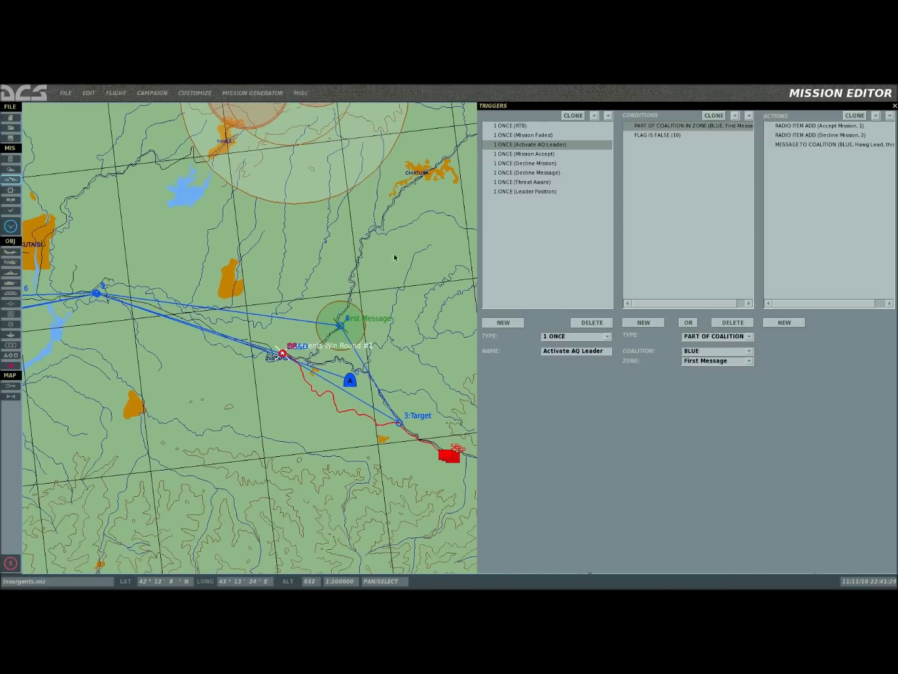
left_click_drag(377, 238, 375, 281)
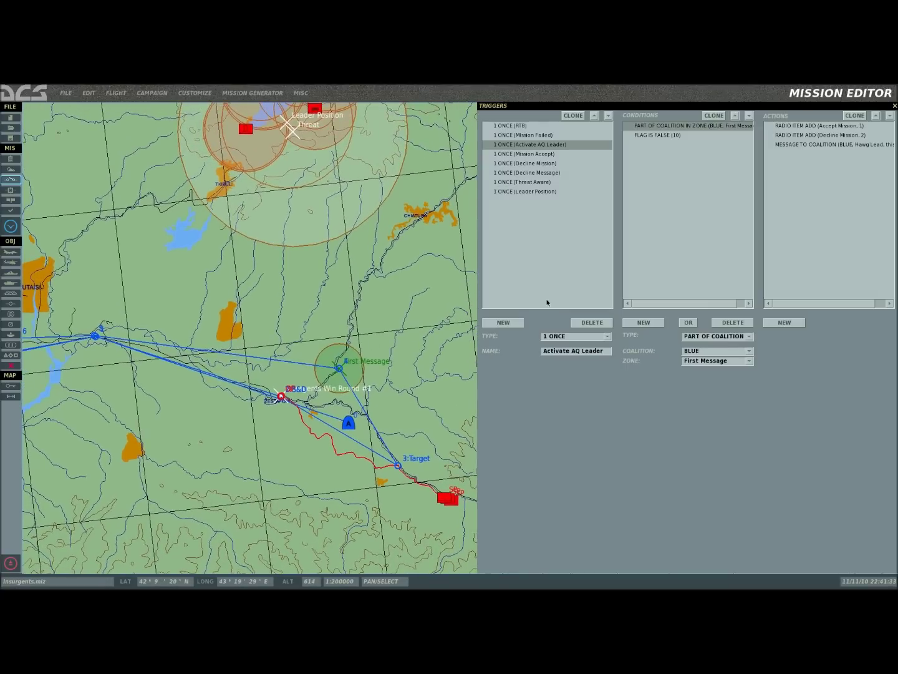
left_click(778, 144)
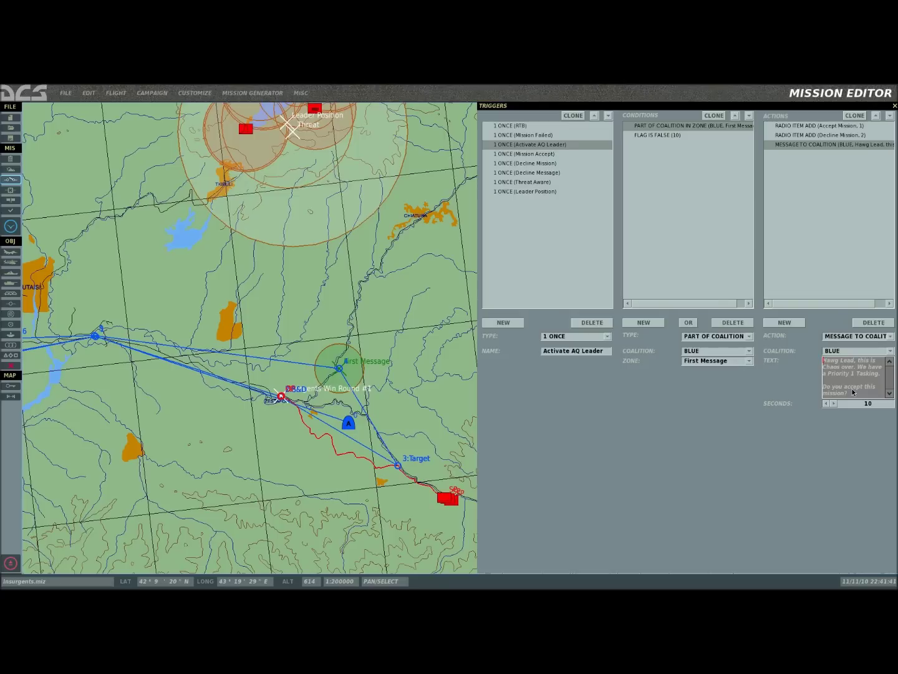
- Review the Accept Mission (flag 1) and Decline Mission (flag 2) radio items, then select Mission Accept
left_click(821, 126)
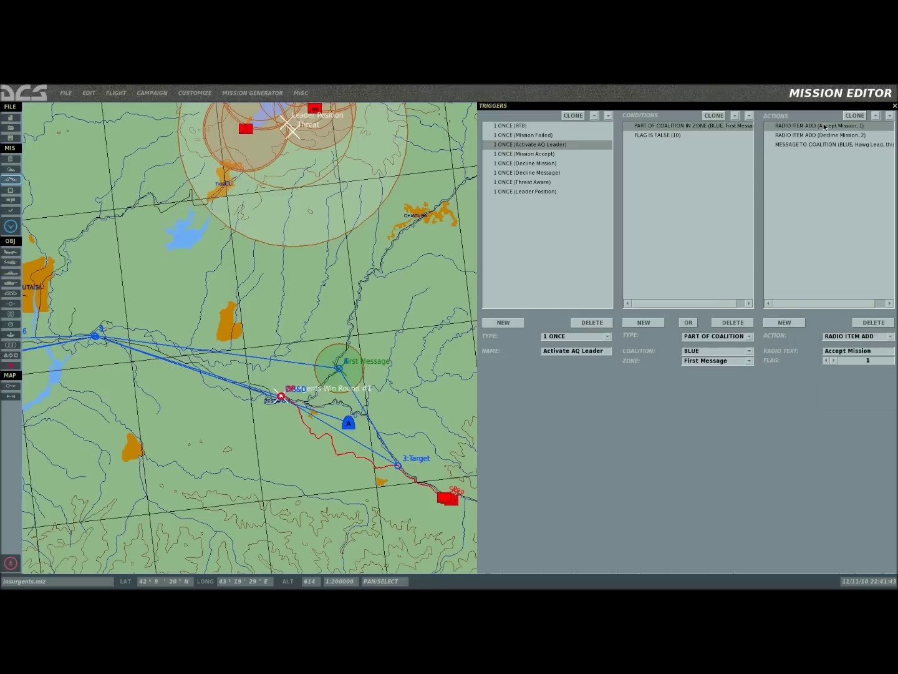
left_click(822, 135)
left_click(823, 128)
left_click(823, 135)
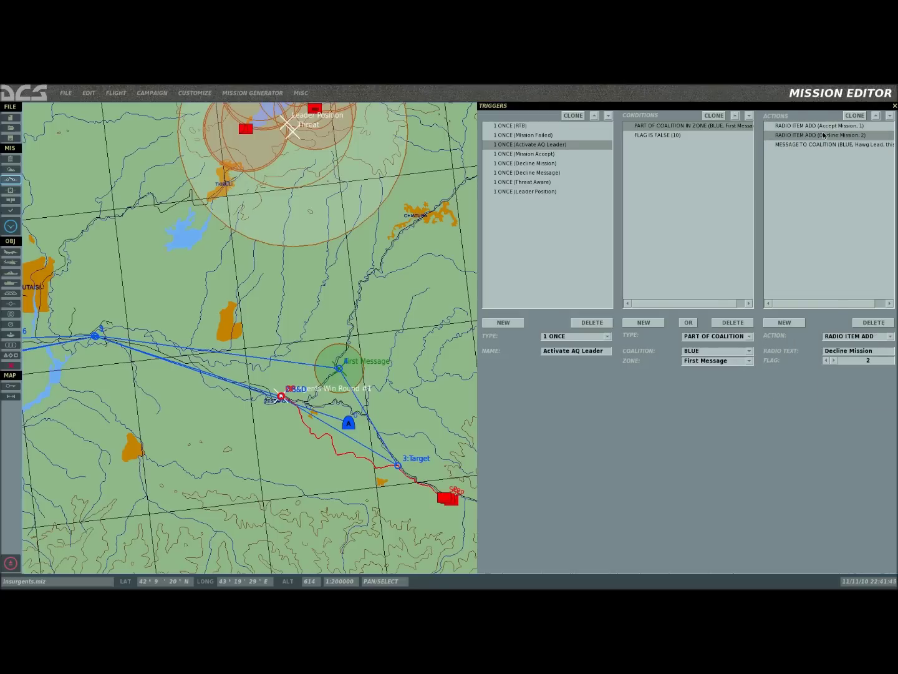
left_click(823, 127)
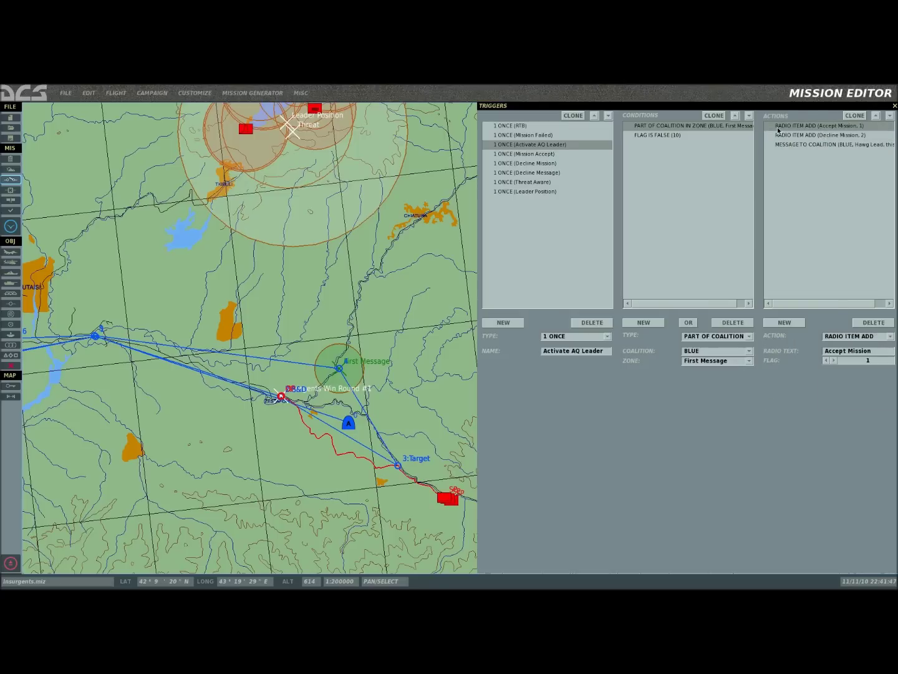
left_click(890, 336)
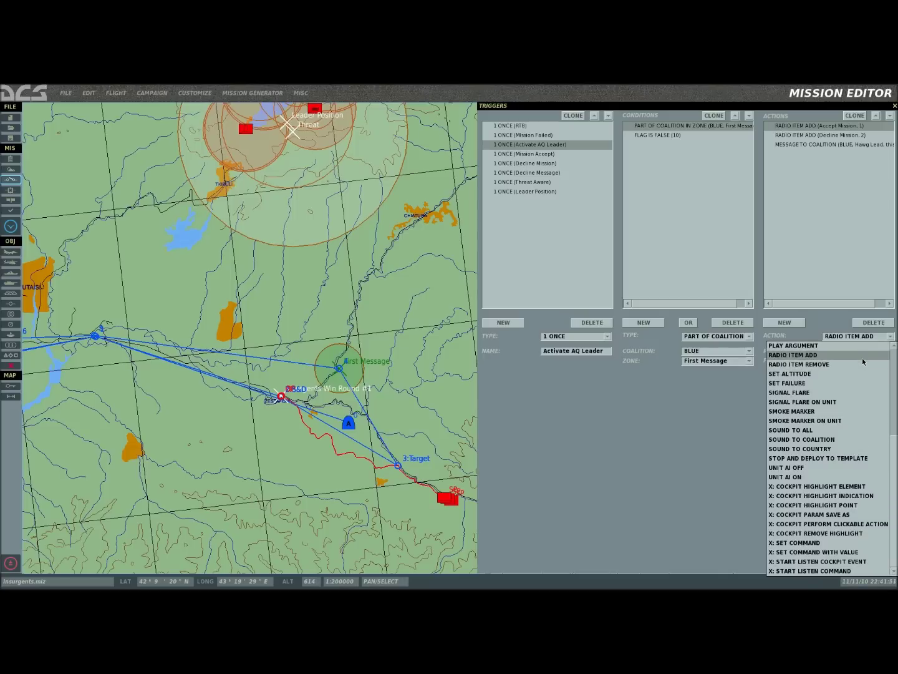
left_click(861, 355)
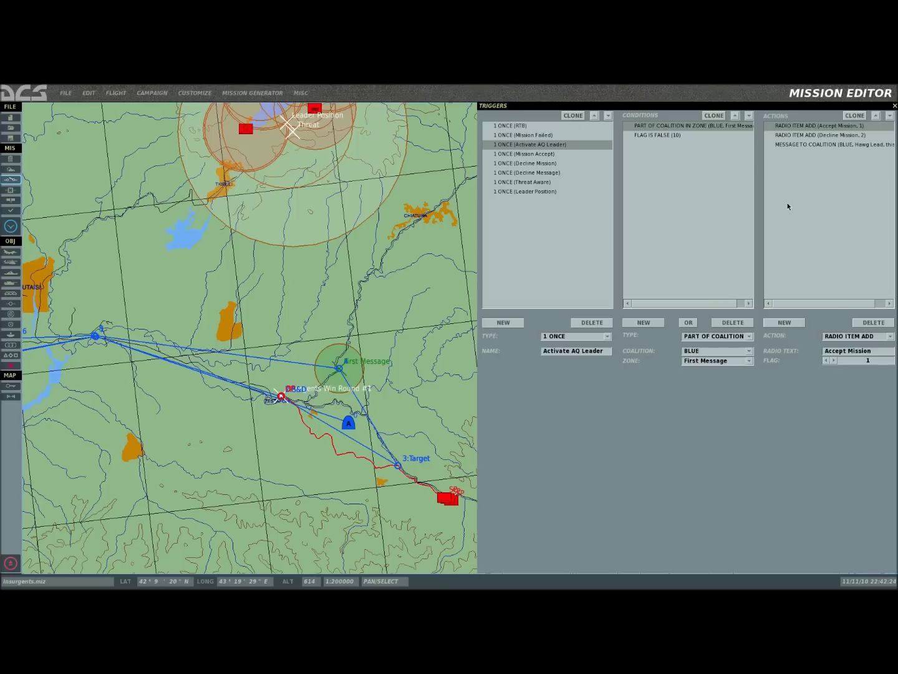
left_click(542, 155)
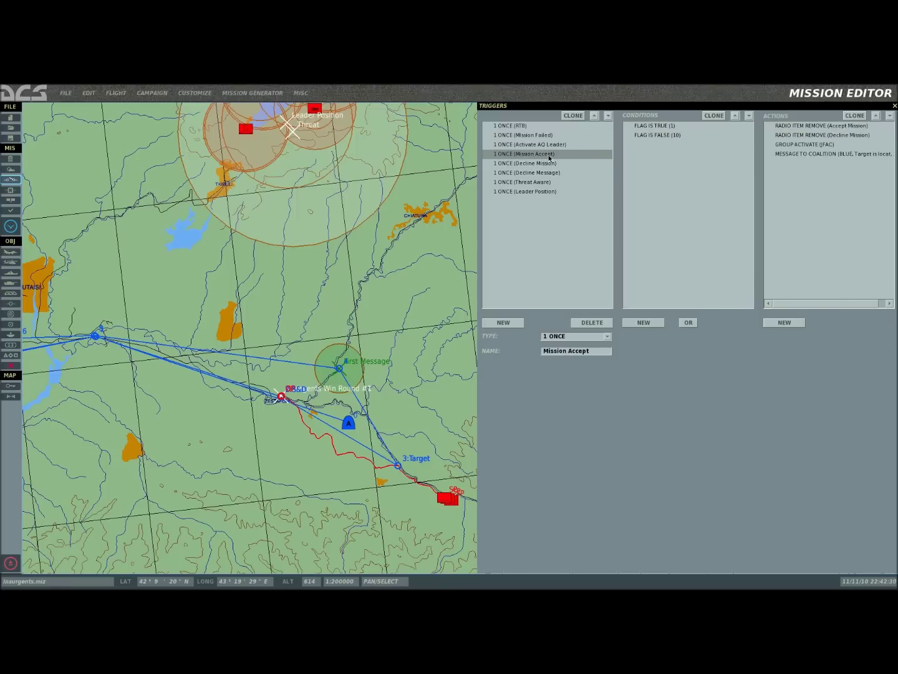
- Compare the Decline Mission, Mission Accept and Activate AQ Leader triggers, returning to Mission Accept
left_click(545, 164)
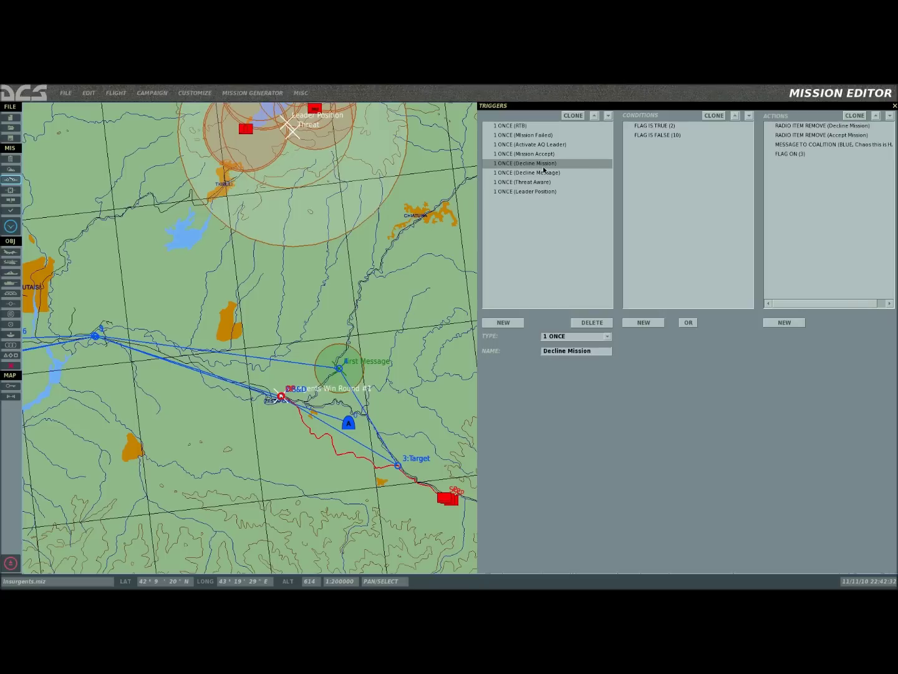
left_click(545, 155)
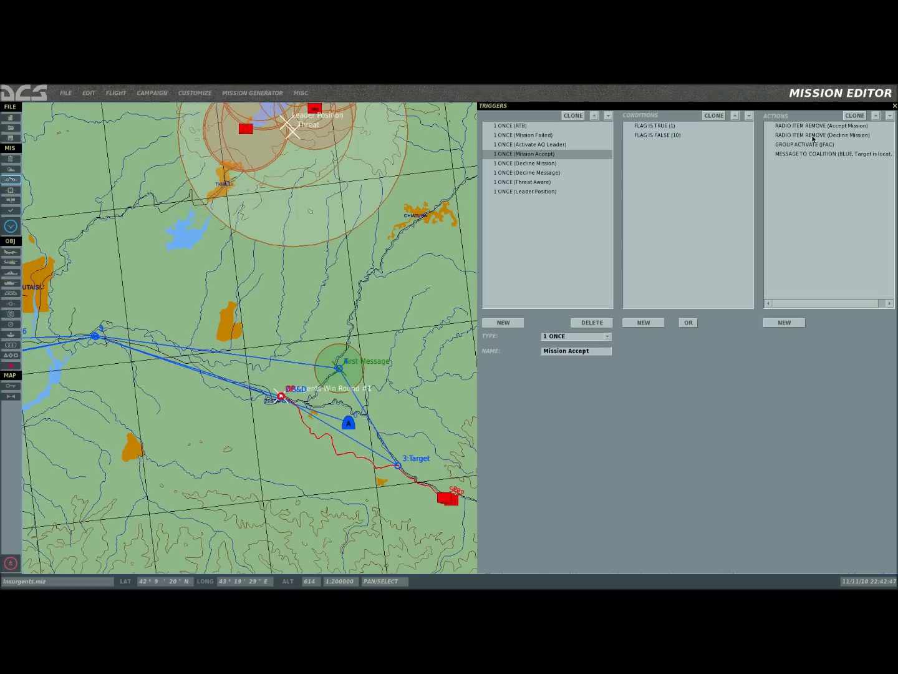
left_click(559, 145)
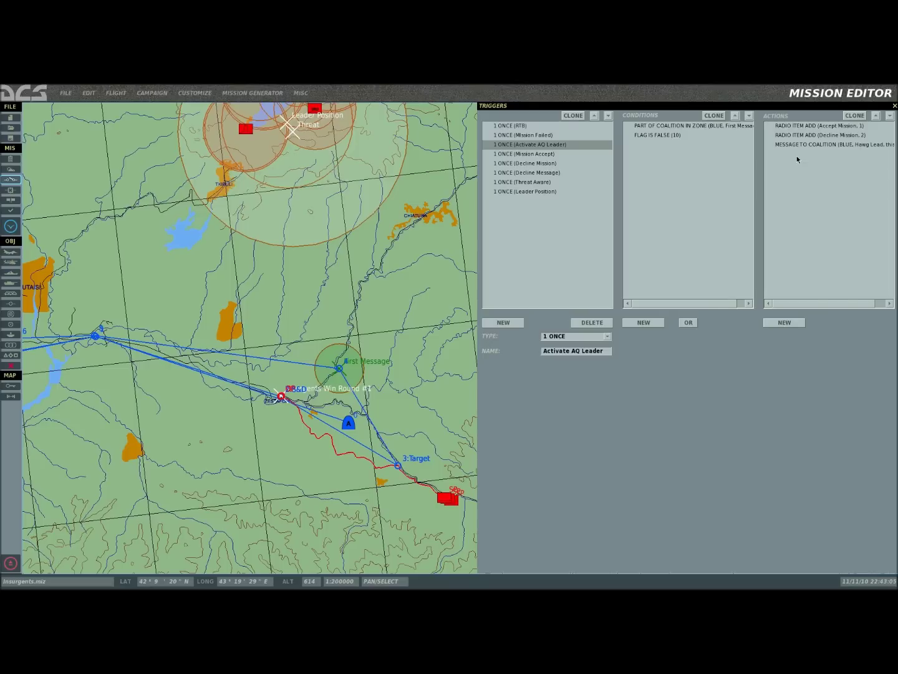
left_click(543, 154)
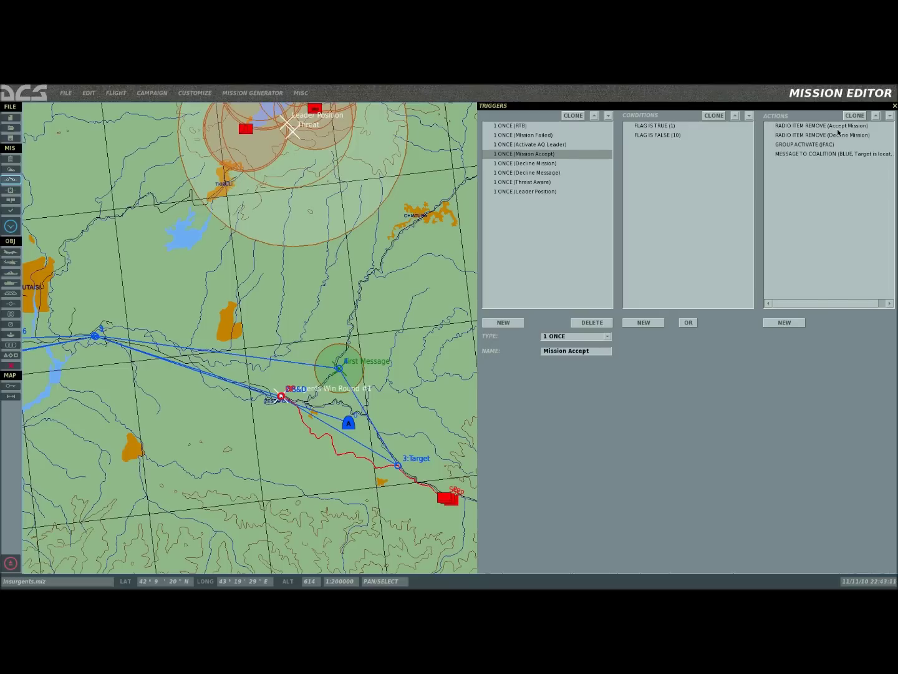
- Check Mission Accept's flag 1 condition, JFAC activation and 30-second target-location message to Blue
left_click(664, 126)
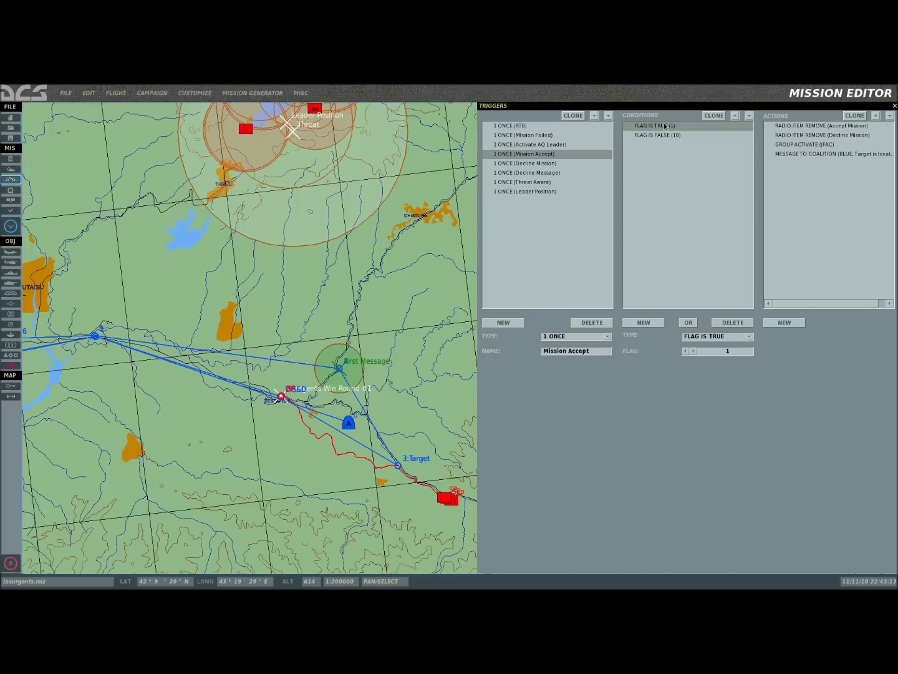
left_click(749, 337)
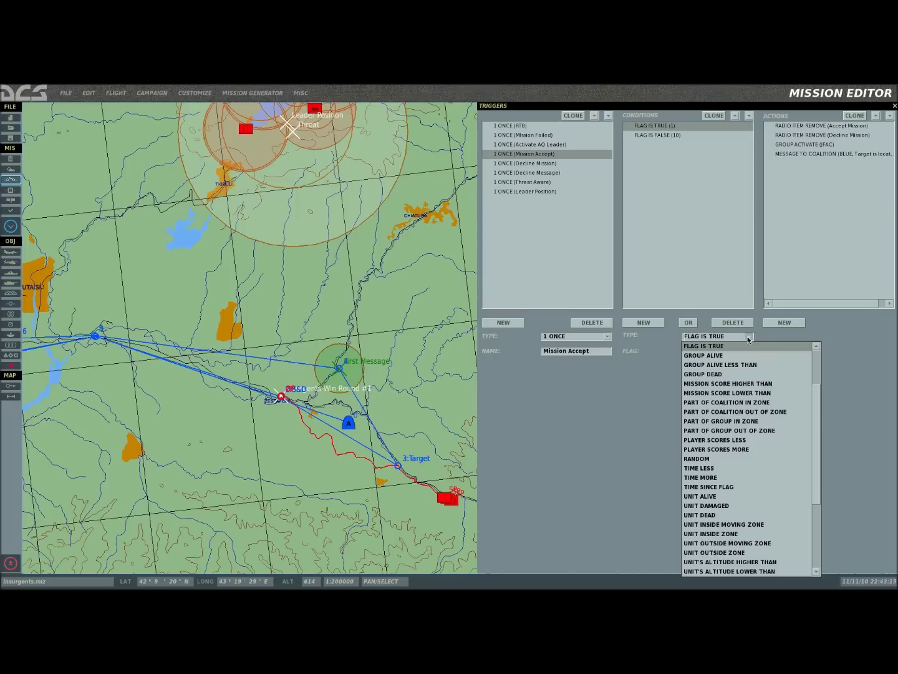
left_click(750, 339)
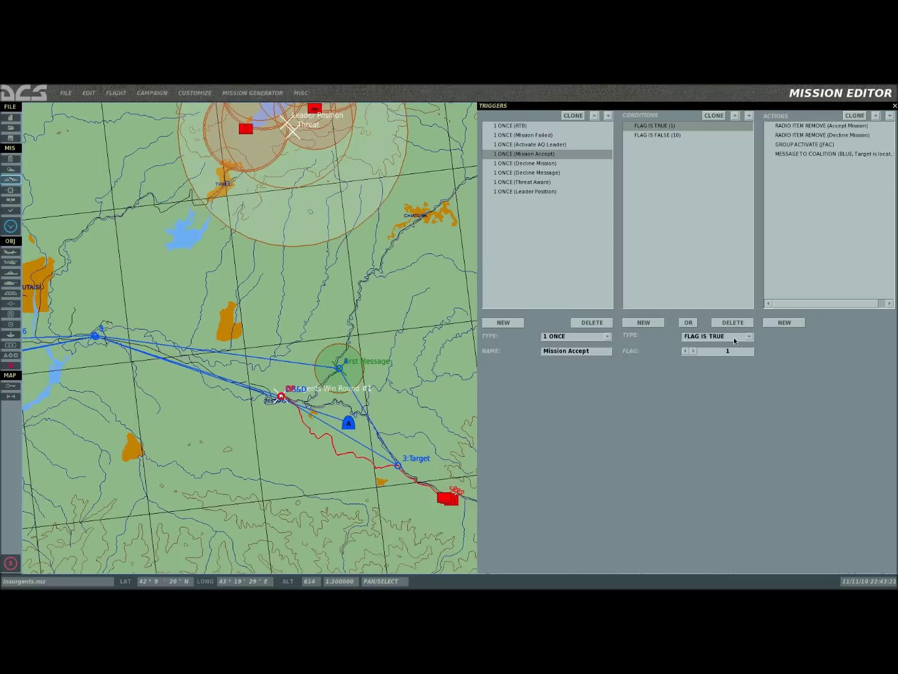
left_click(815, 147)
left_click(814, 153)
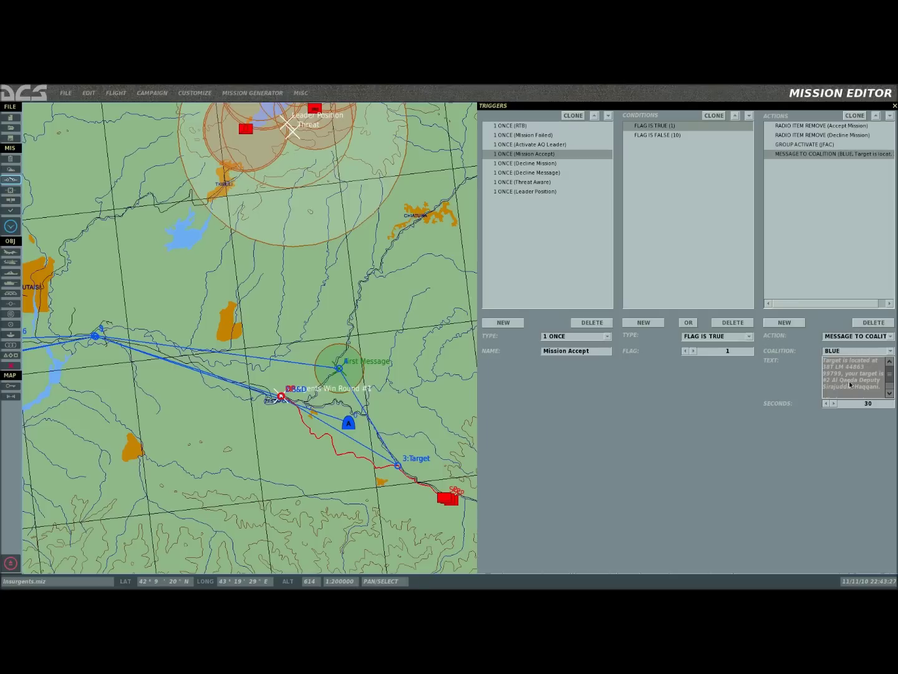
scroll(292, 155, "up", 4)
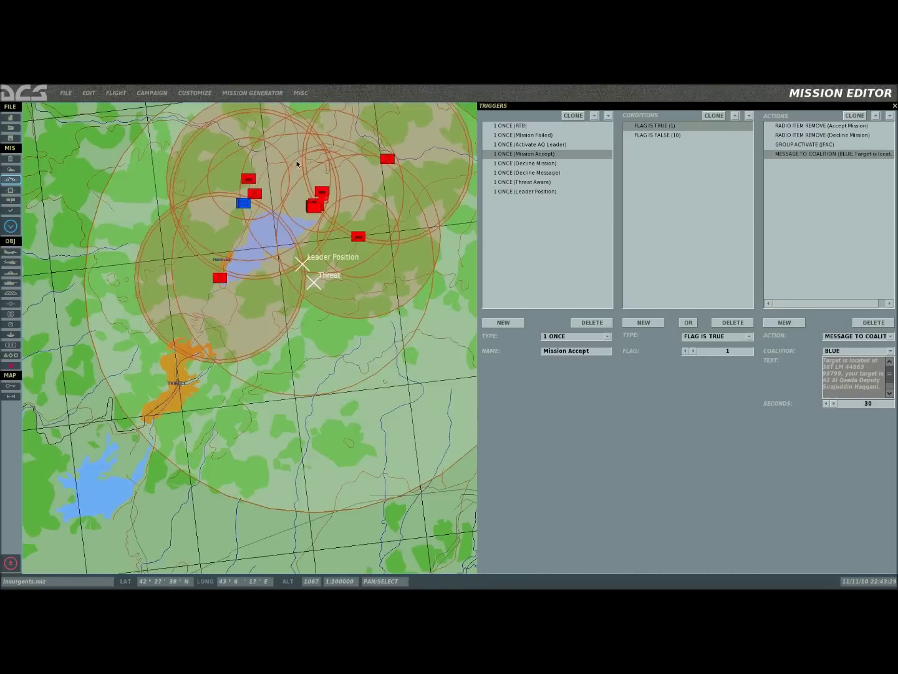
- Zoom into the enemy cluster and back out, then select the Decline Mission trigger
scroll(321, 215, "up", 8)
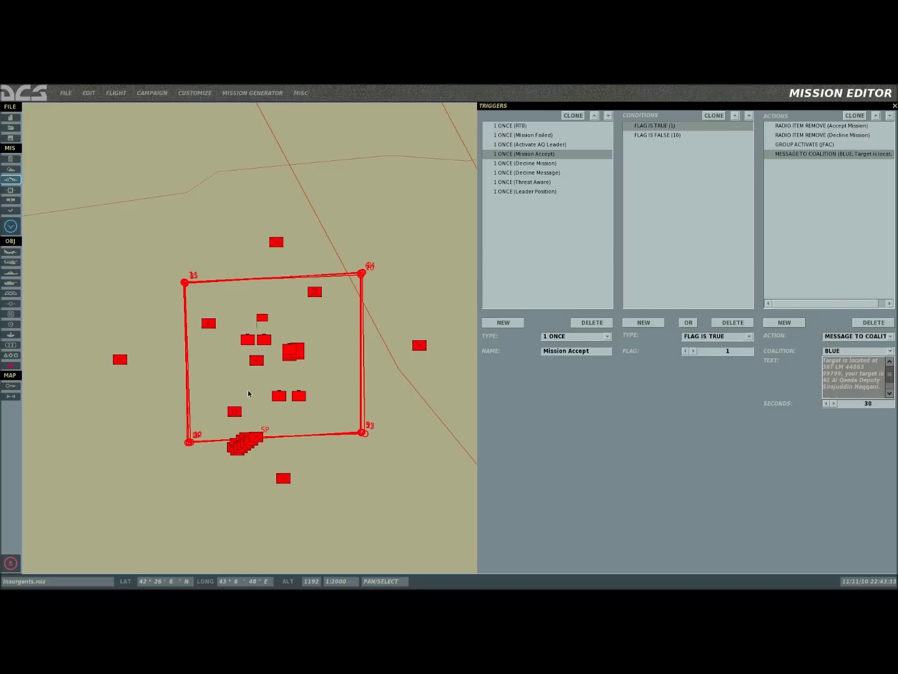
scroll(248, 393, "down", 12)
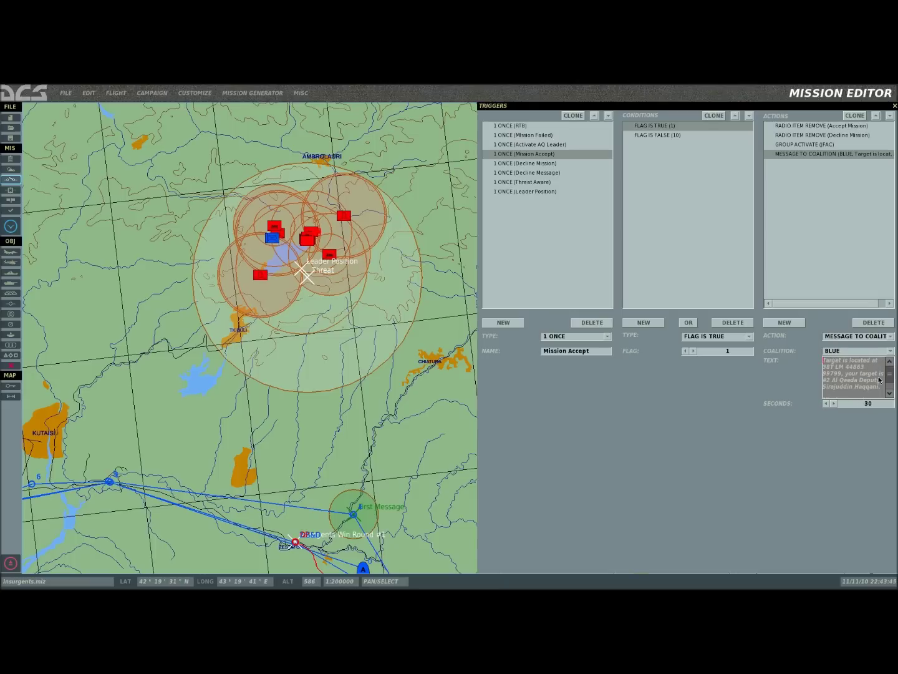
scroll(891, 377, "down", 2)
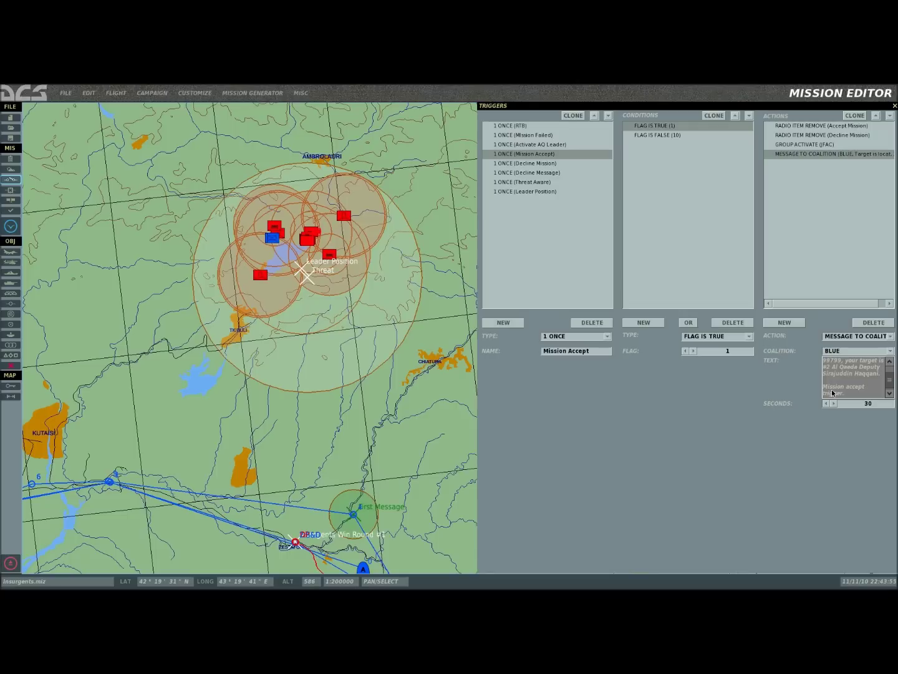
scroll(873, 371, "up", 2)
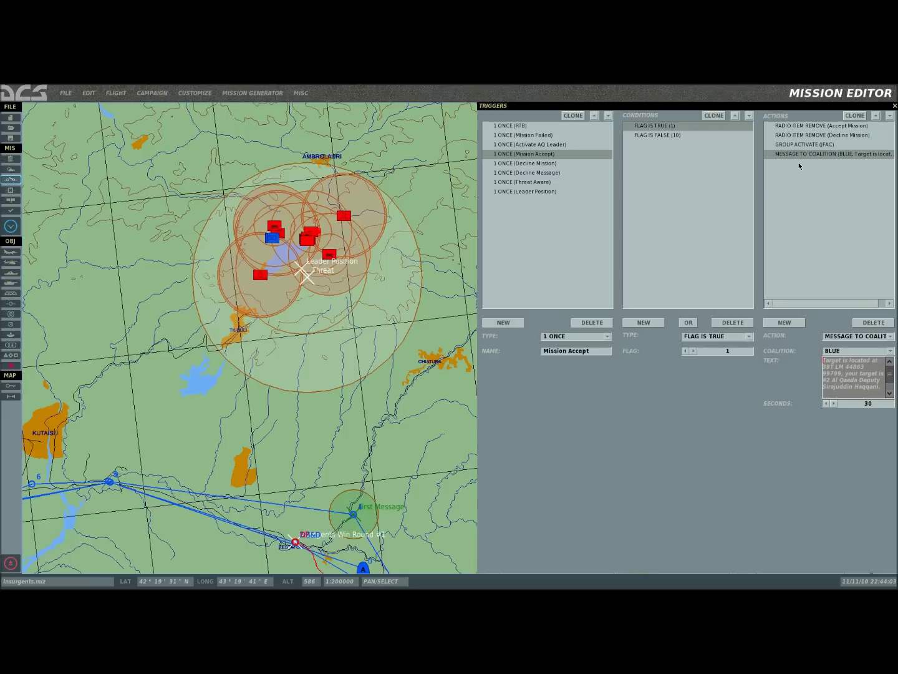
left_click(544, 164)
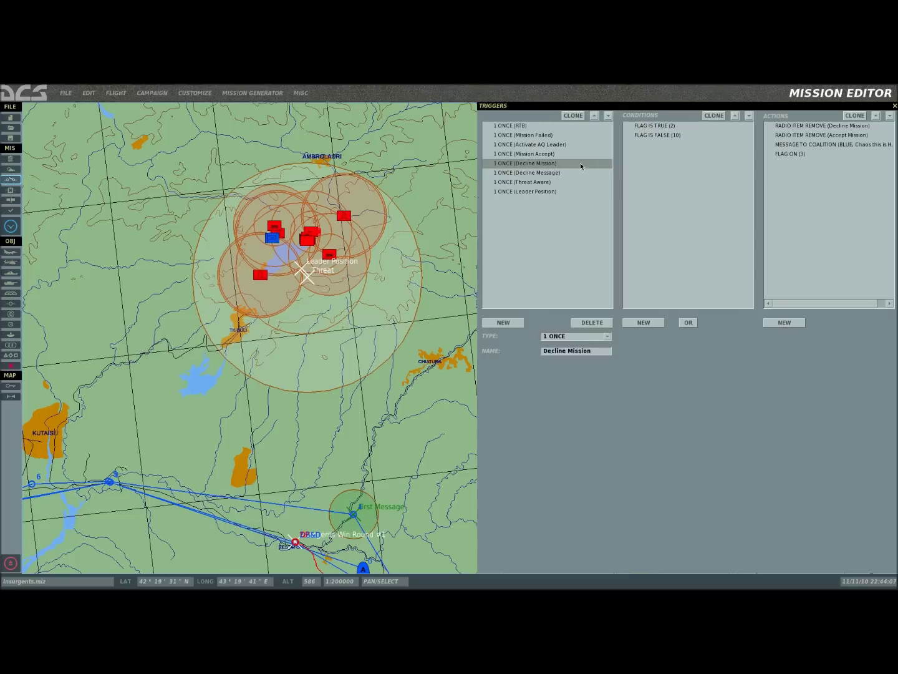
- Review Decline Mission's flag 2 condition, Blue message and FLAG ON (3) action, then select Decline Message
right_click_drag(124, 432, 236, 219)
right_click_drag(455, 426, 325, 368)
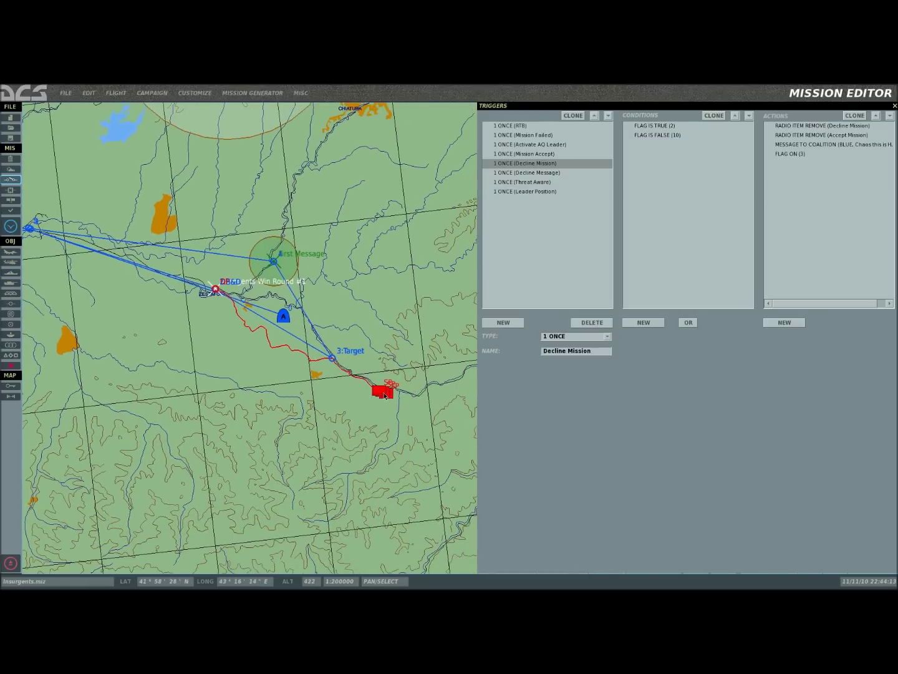
right_click_drag(353, 337, 391, 387)
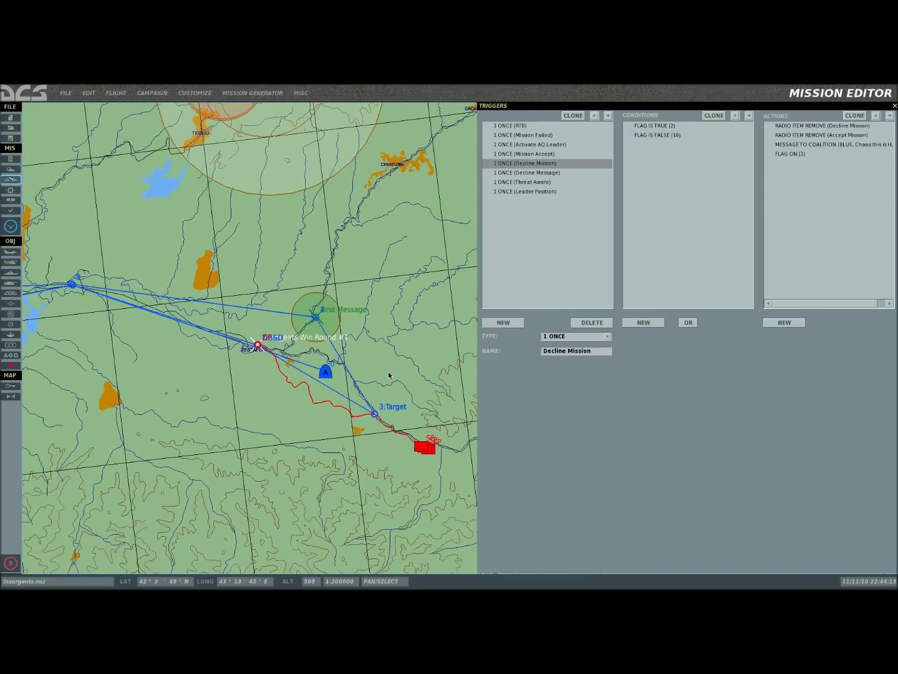
right_click_drag(386, 186, 398, 315)
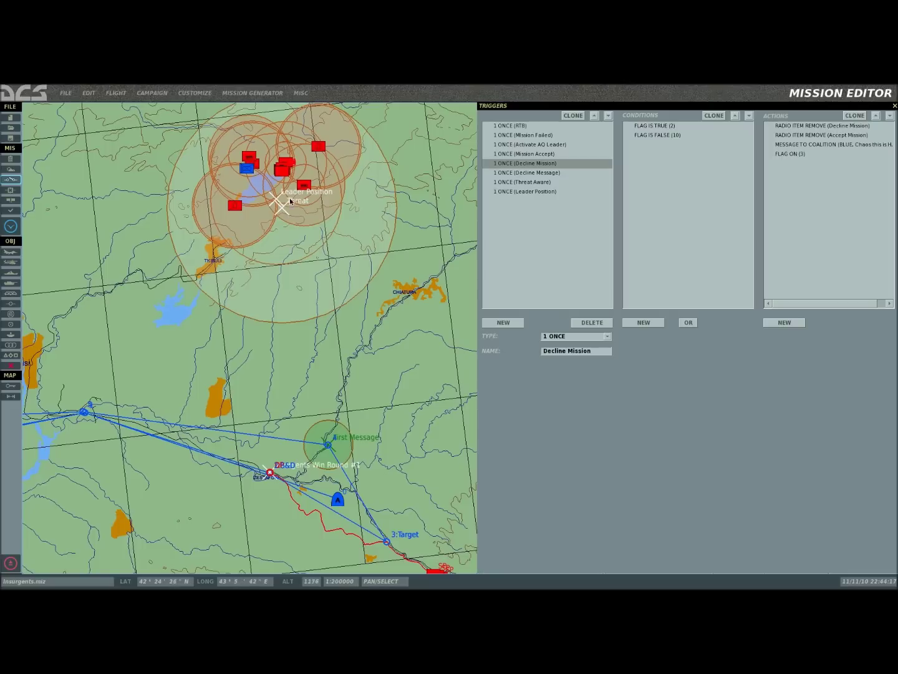
left_click(711, 127)
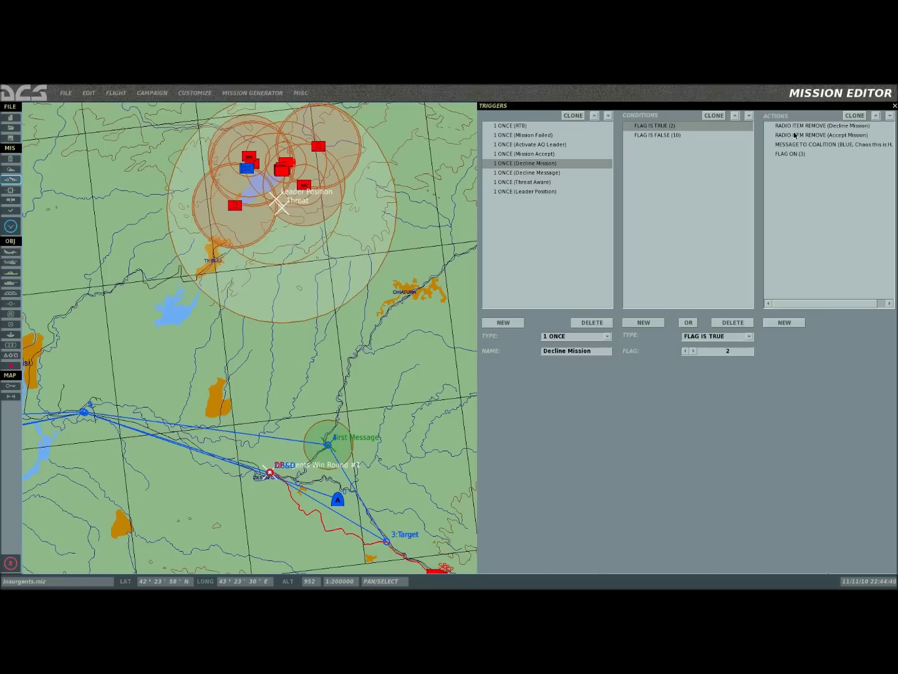
left_click(834, 146)
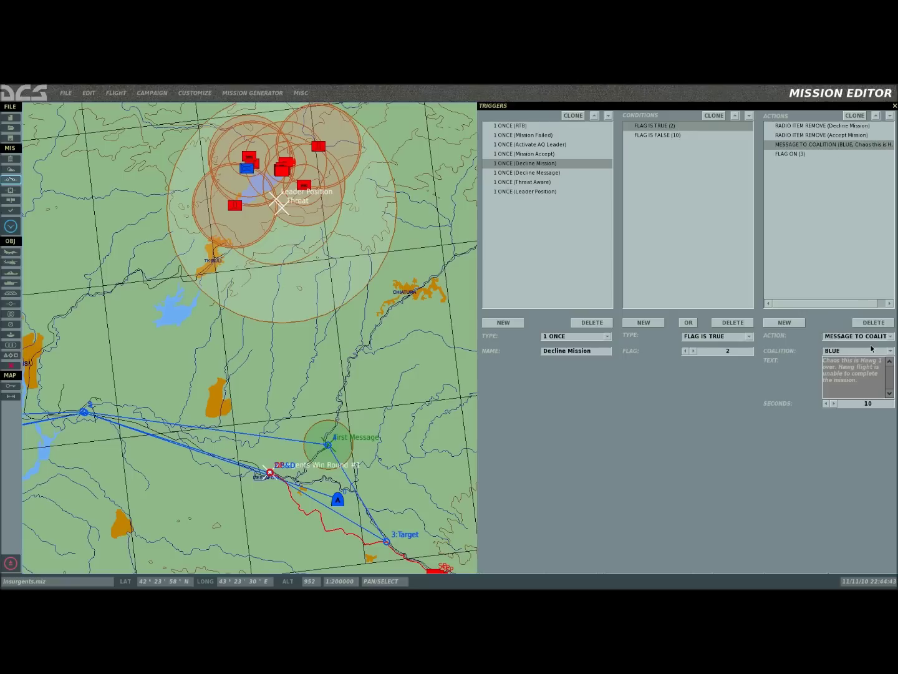
left_click(790, 153)
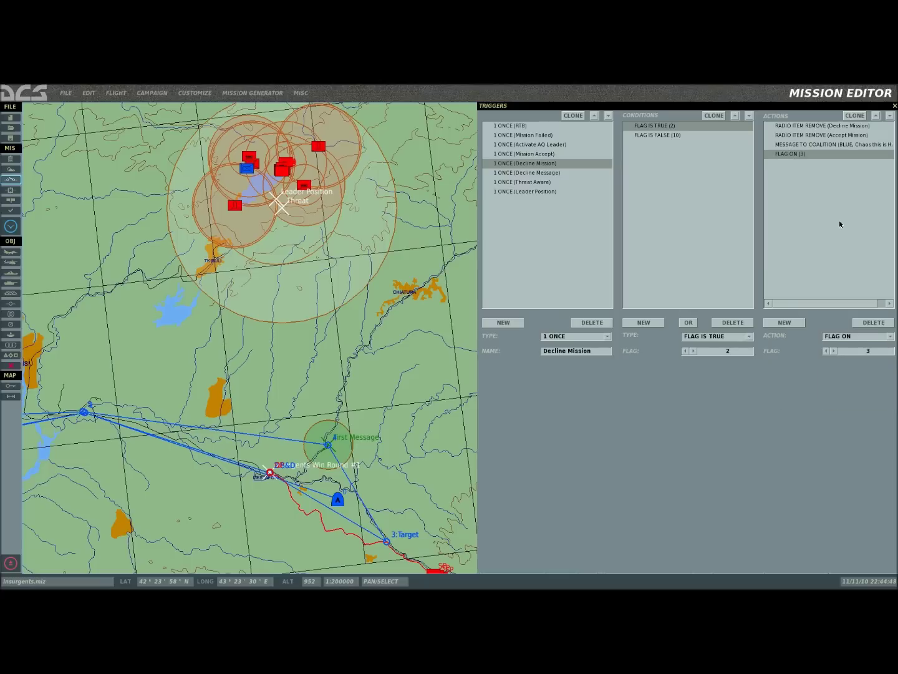
left_click(553, 175)
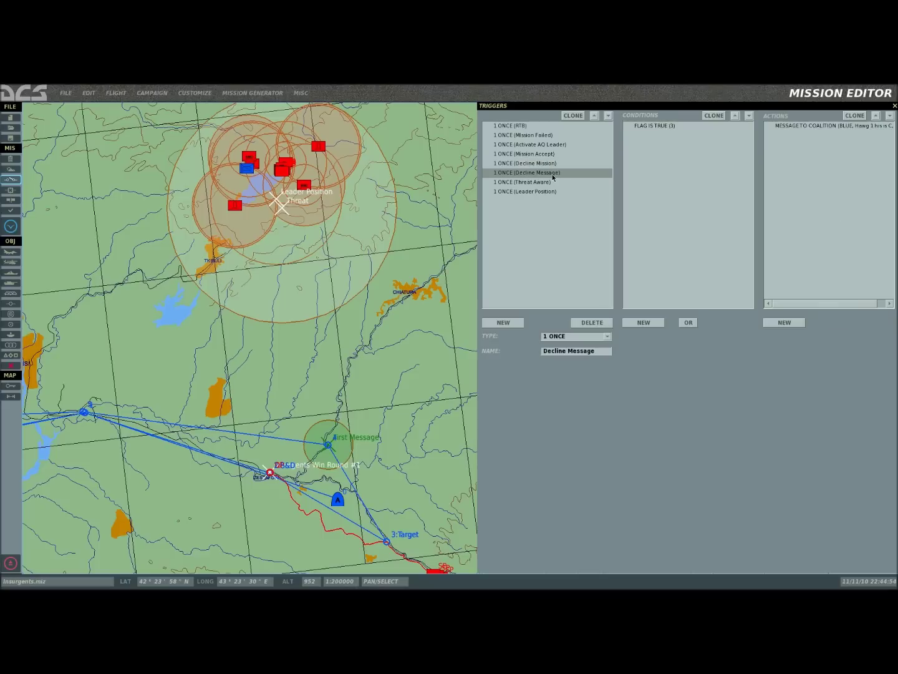
- Check Decline Message's flag 3 condition and Blue message, then select the Threat Aware trigger
left_click(644, 126)
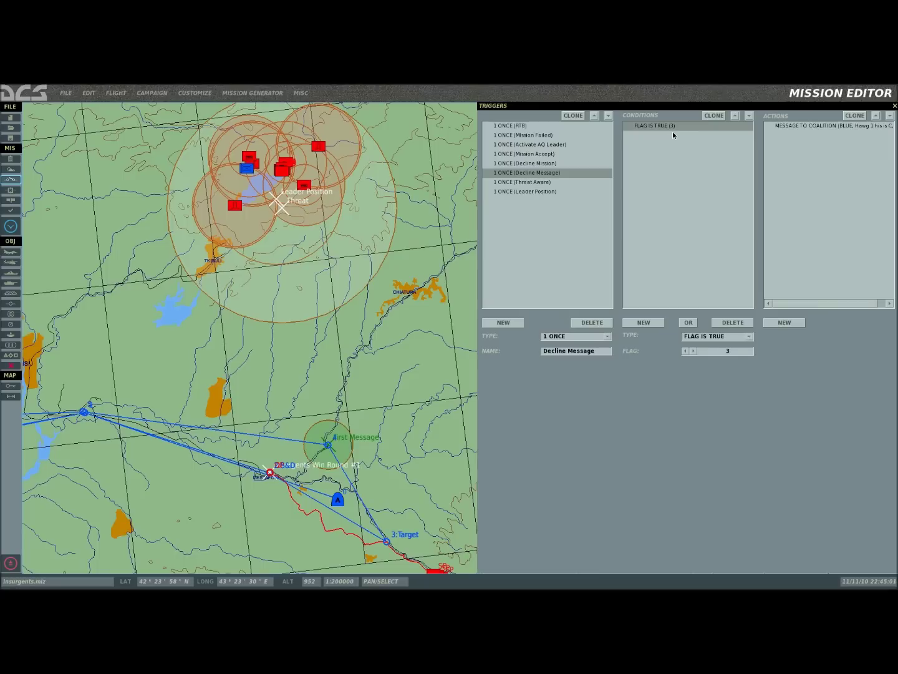
left_click(783, 126)
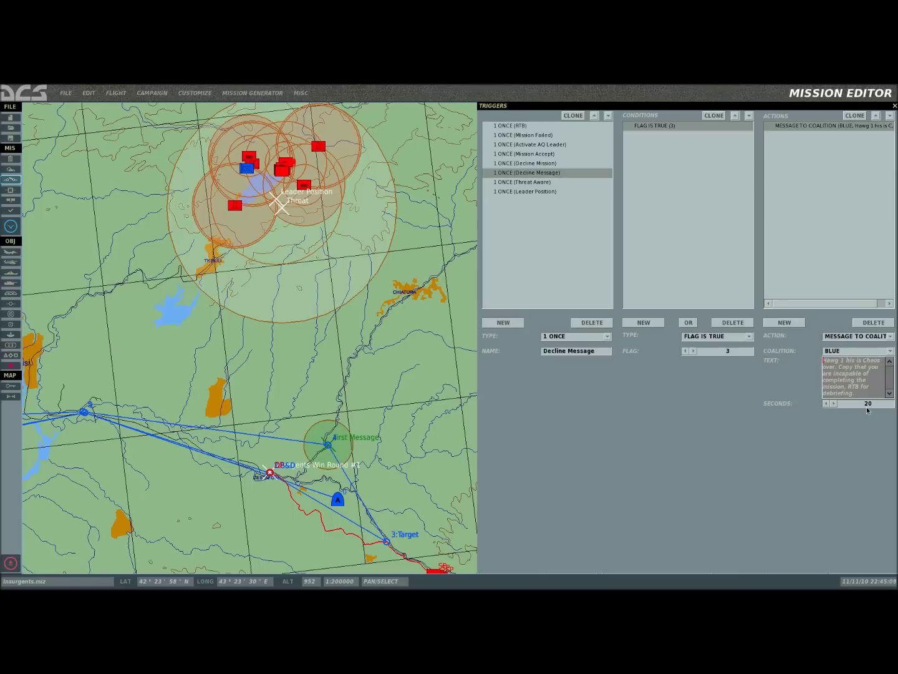
left_click(546, 182)
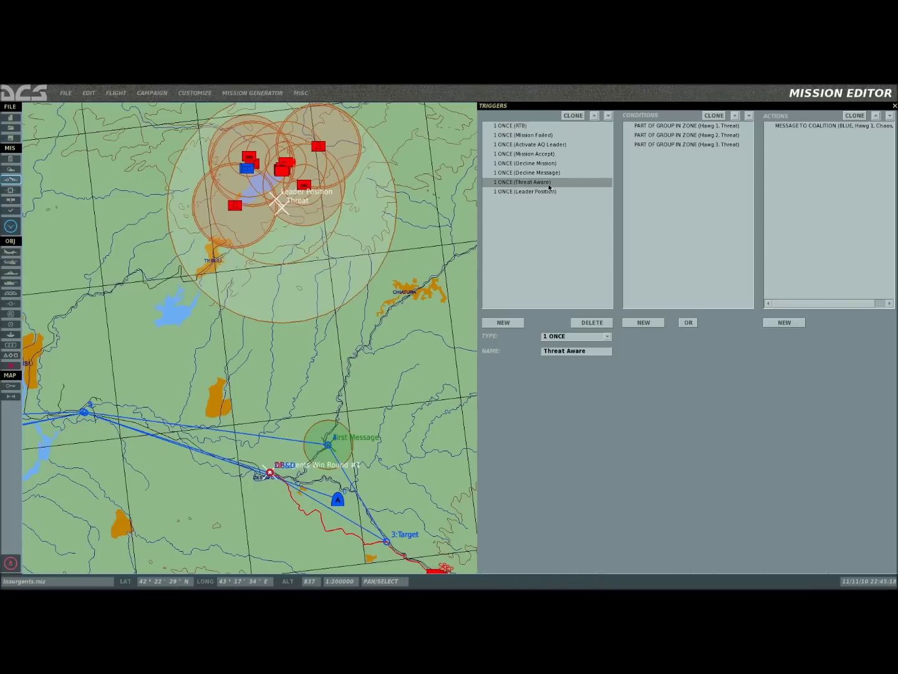
- Check the Hawg 2 and Hawg 3 Threat-zone conditions and threat warning message, then open Leader Position
left_click(677, 126)
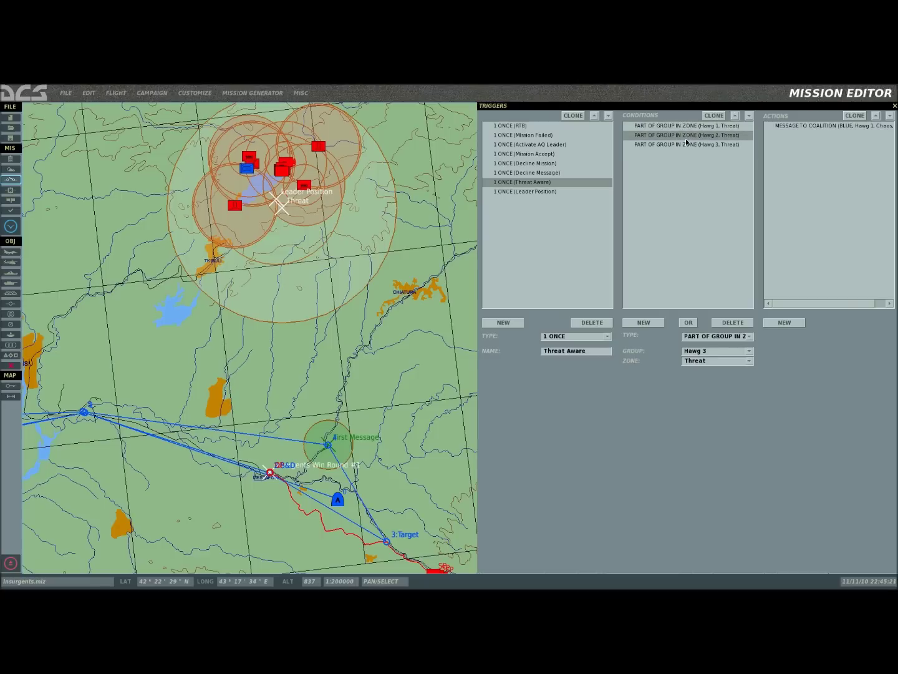
left_click(682, 145)
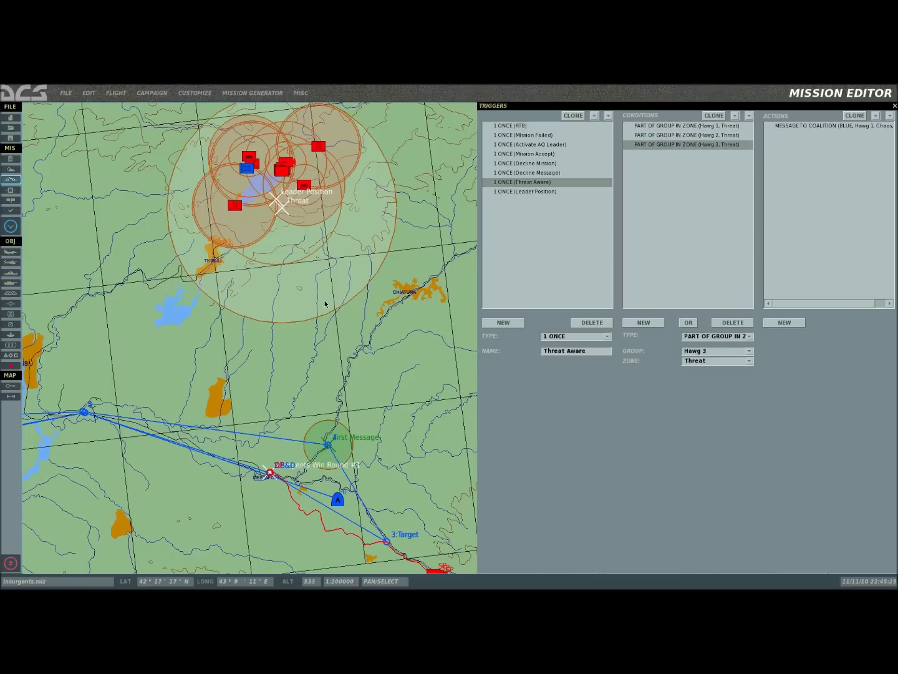
left_click(821, 127)
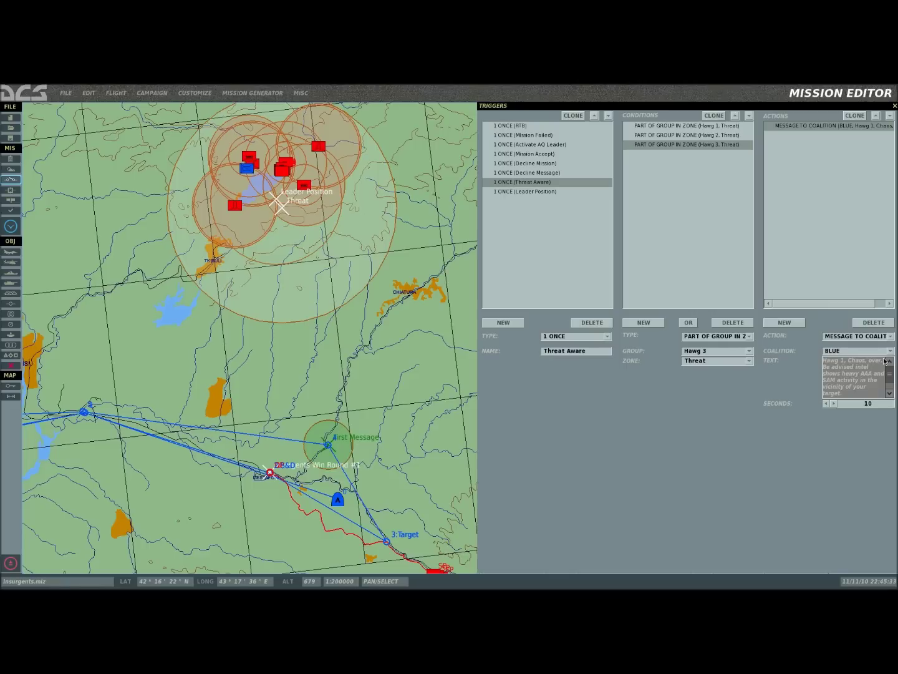
left_click(534, 191)
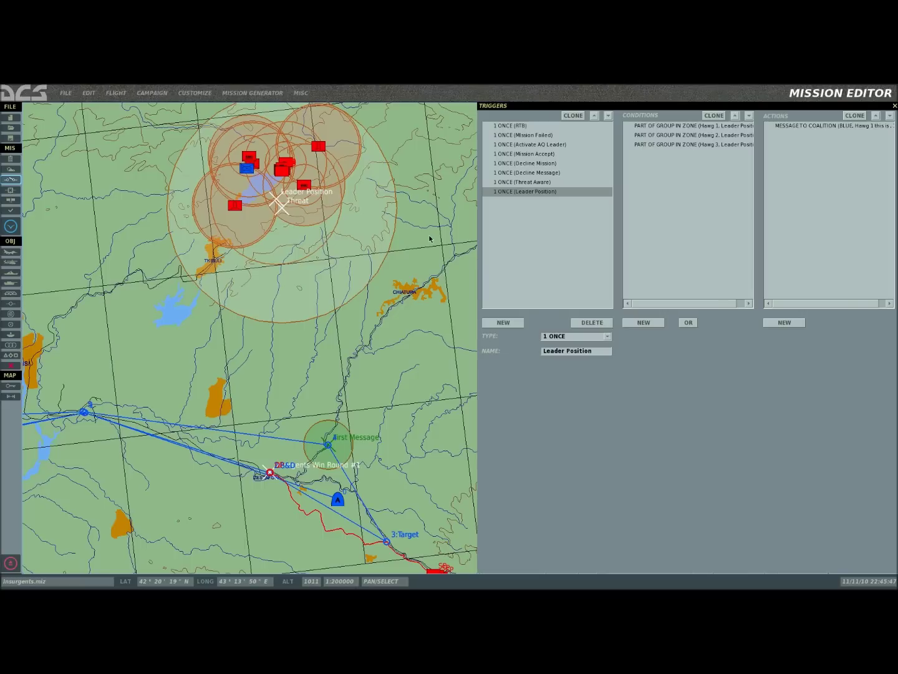
left_click(678, 126)
- Review Leader Position's Hawg zone conditions and pan the map past Kutaisi back to the threat circles
left_click(679, 135)
left_click(680, 145)
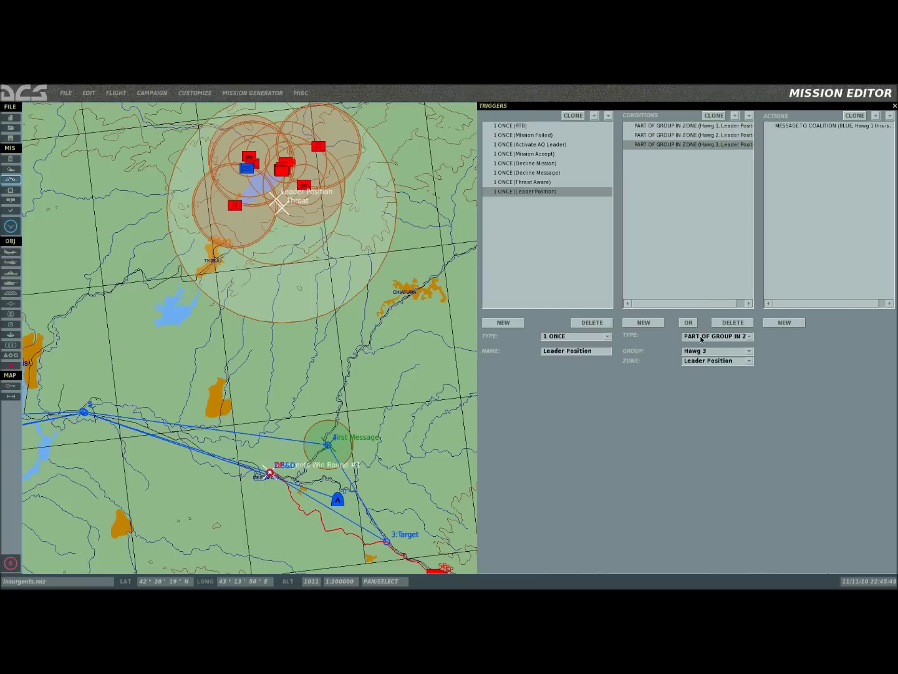
right_click_drag(325, 388, 193, 353)
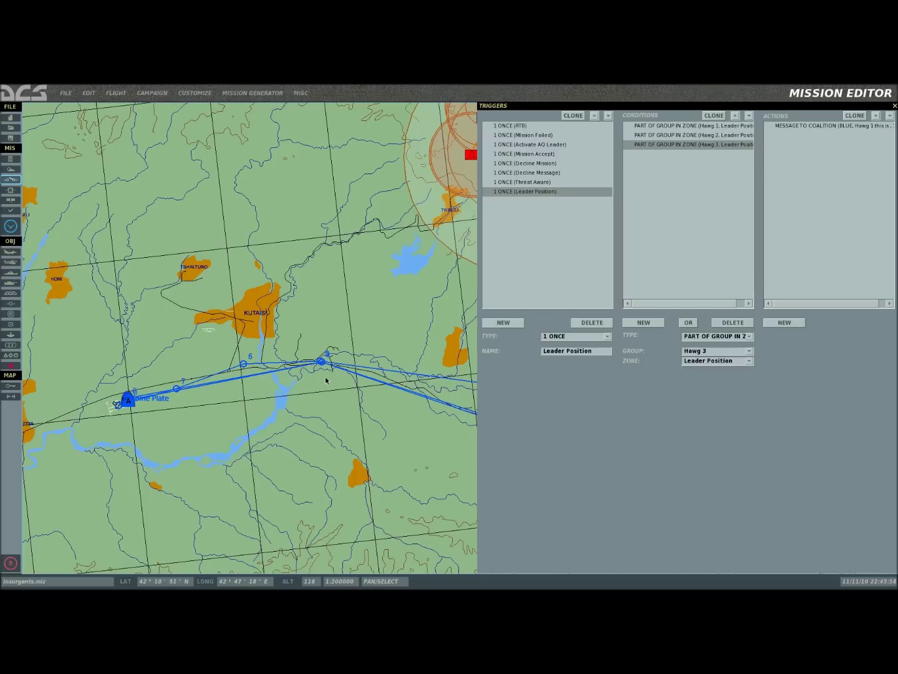
right_click_drag(321, 323, 111, 364)
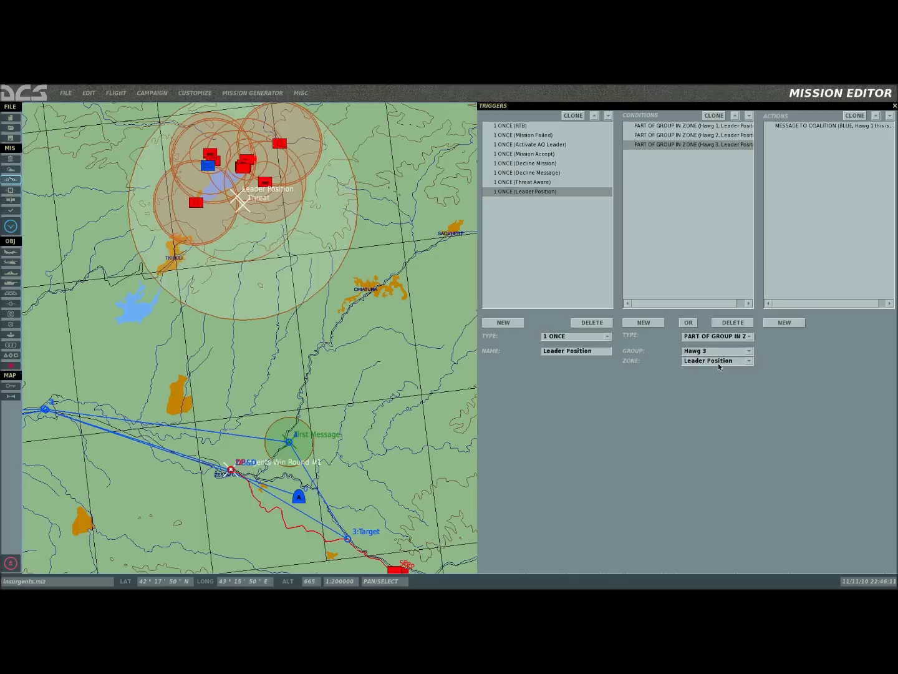
- Read the 15-second Blue message text through to its closing 'Good Luck!'
left_click(806, 126)
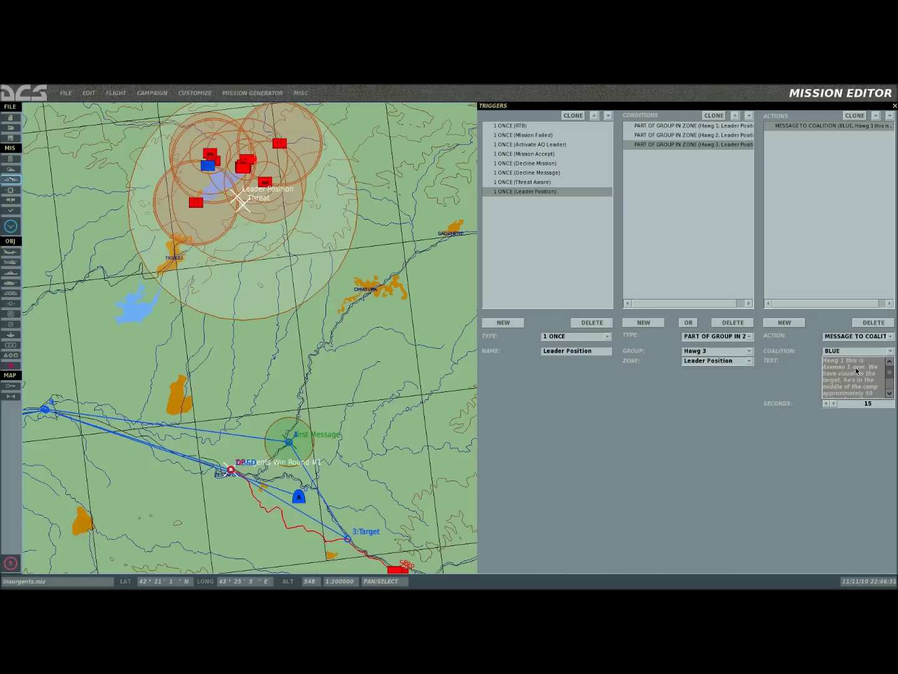
scroll(858, 369, "down", 1)
scroll(868, 381, "down", 2)
right_click_drag(235, 176, 285, 190)
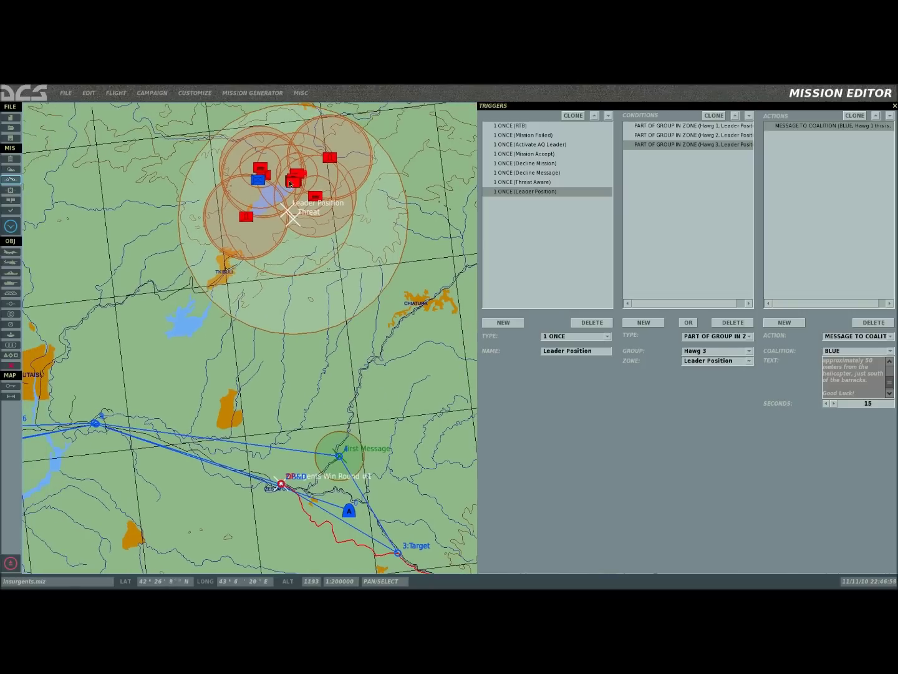
scroll(330, 158, "up", 10)
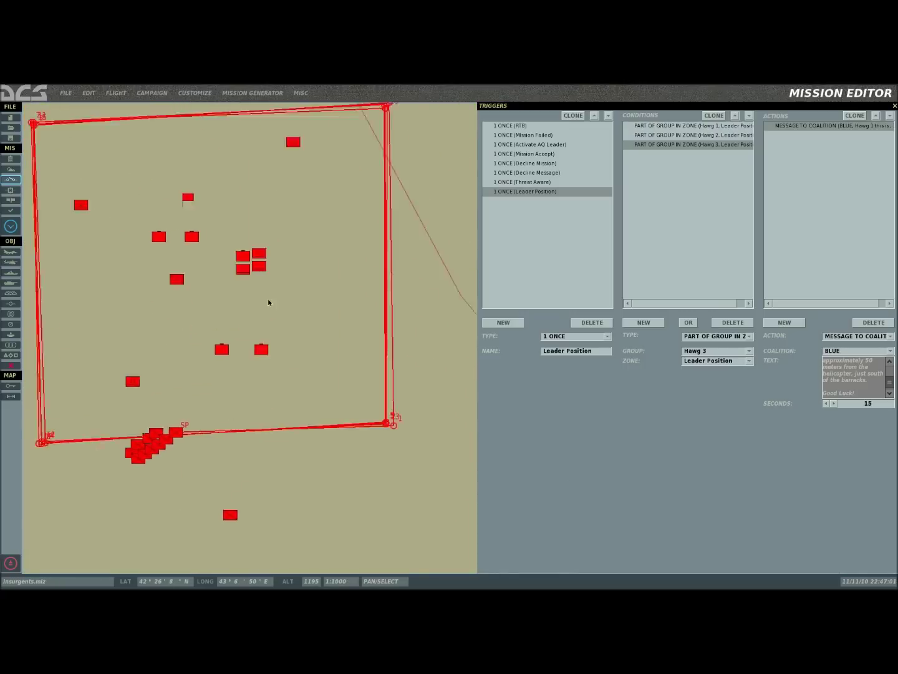
- Inspect the insurgent Leader infantry unit at the camp, then display the mission briefing
left_click(242, 298)
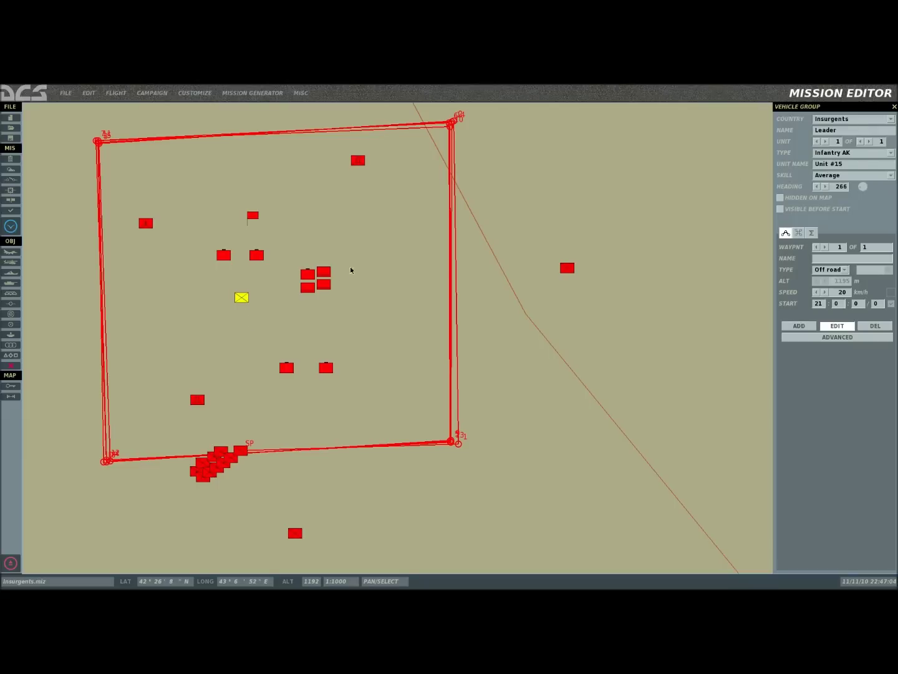
scroll(330, 276, "down", 10)
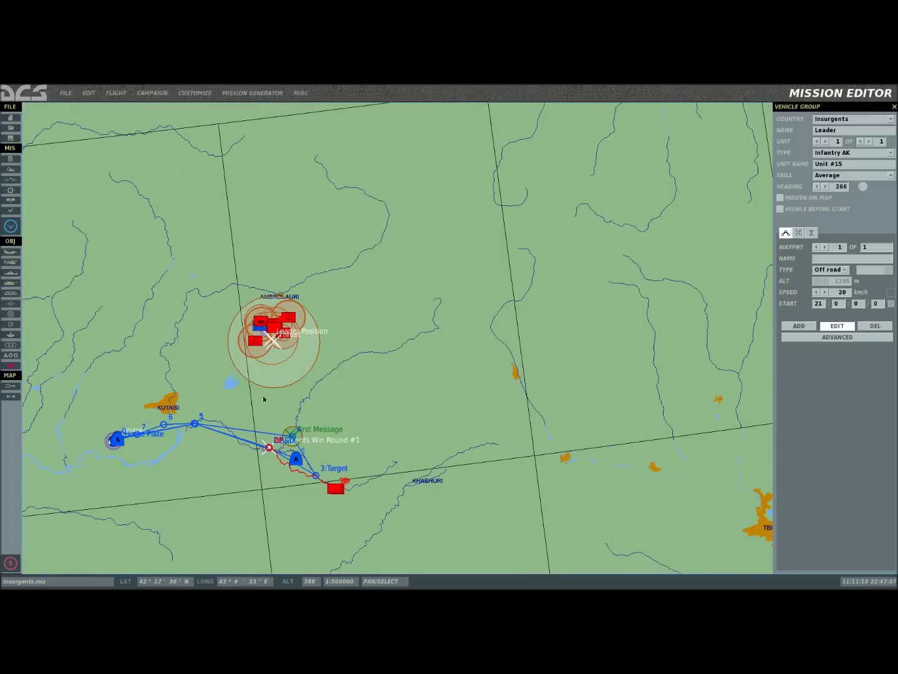
left_click_drag(263, 399, 295, 288)
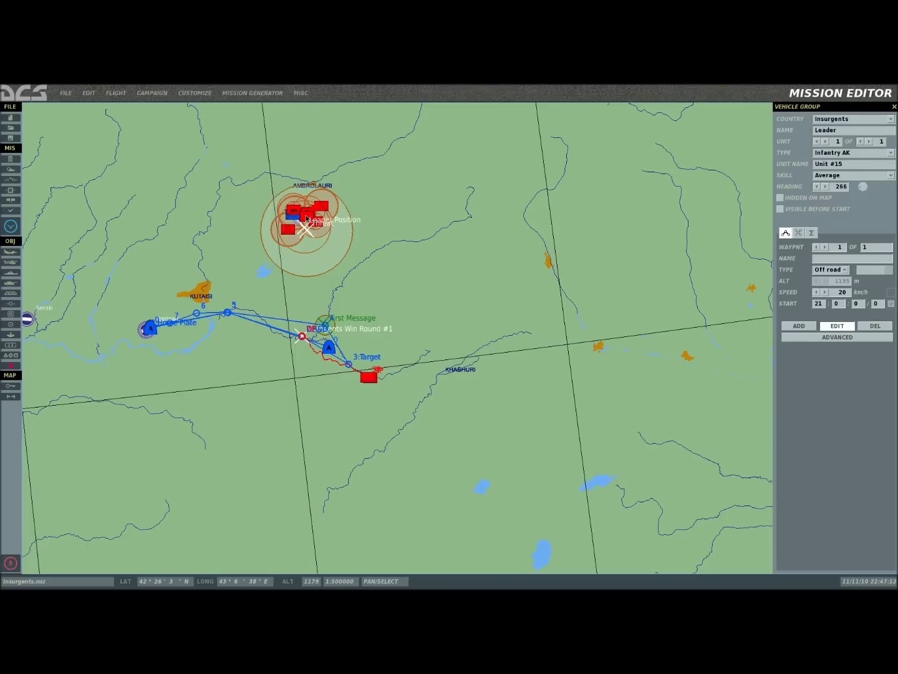
left_click(16, 159)
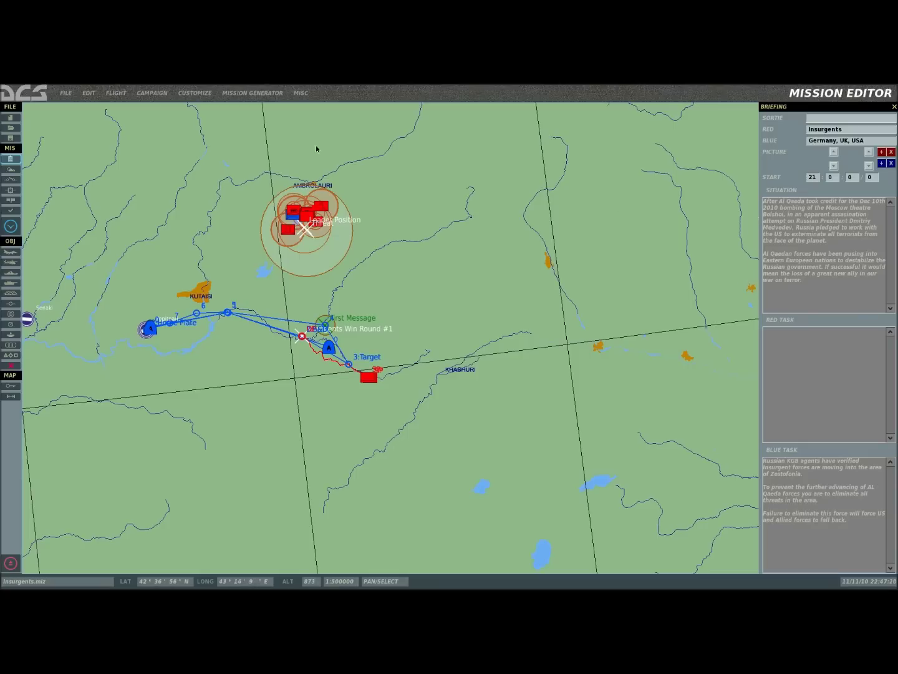
- Close the briefing and reframe the map on the insurgent camp at 1:200000
left_click(15, 158)
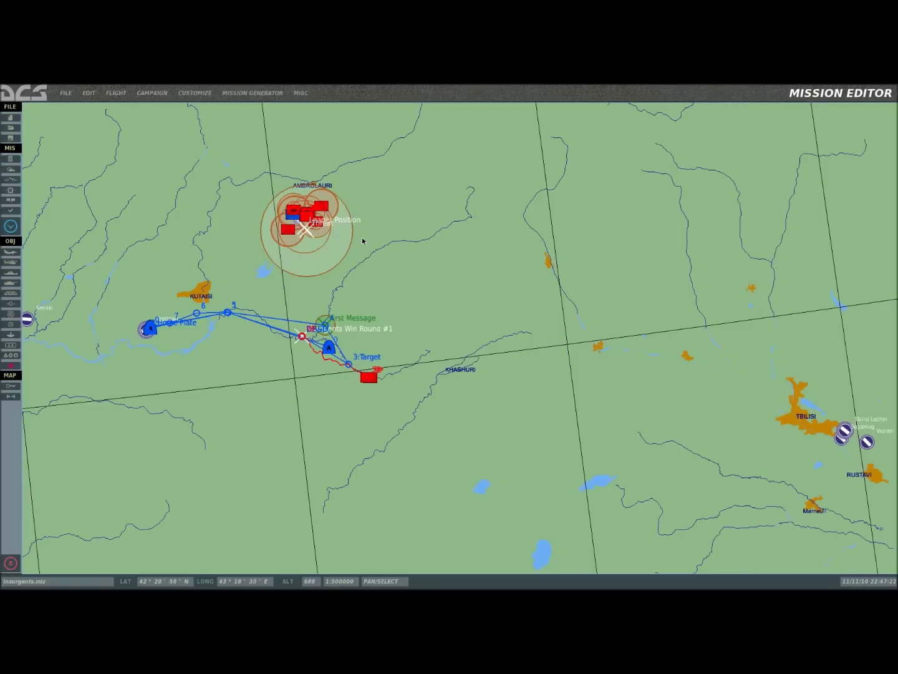
right_click_drag(249, 234, 205, 255)
scroll(342, 254, "up", 3)
scroll(175, 236, "down", 2)
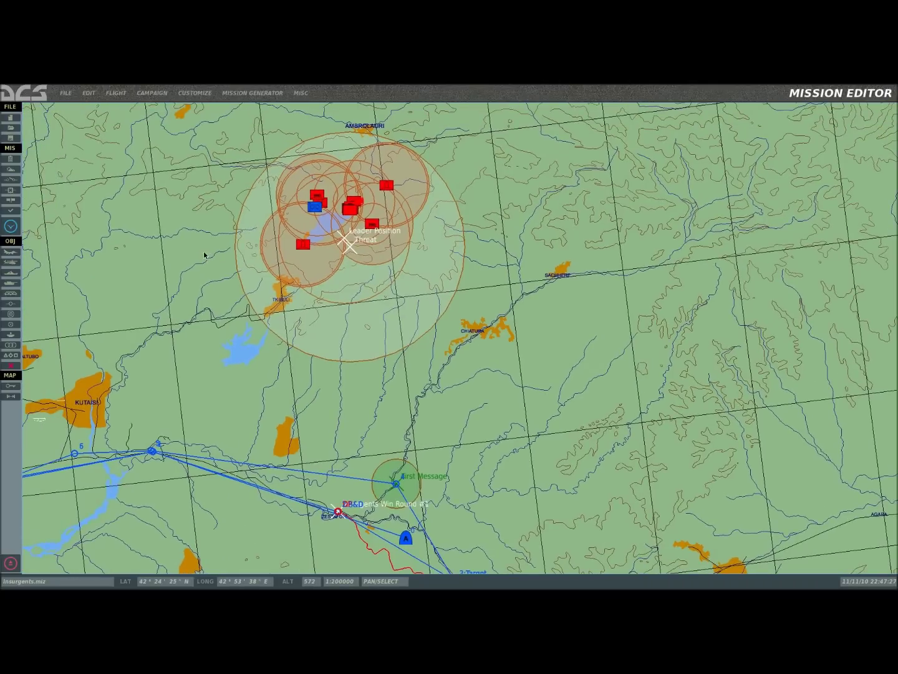
- Check Activate AQ Leader's Accept Mission (flag 1) and Decline Mission (flag 2) radio items, then select Mission Accept
left_click(11, 179)
left_click(530, 144)
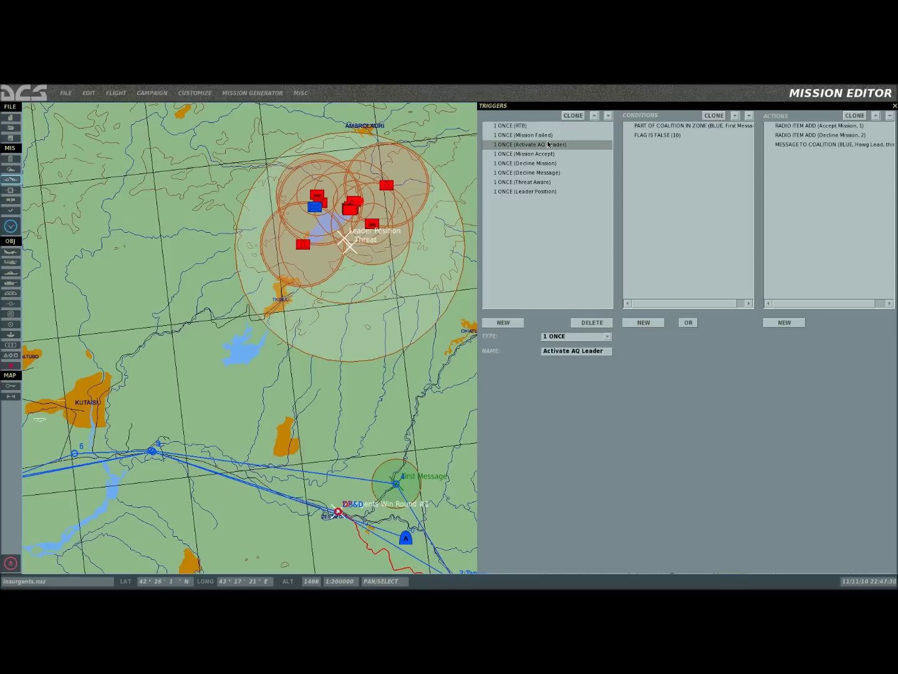
left_click(803, 127)
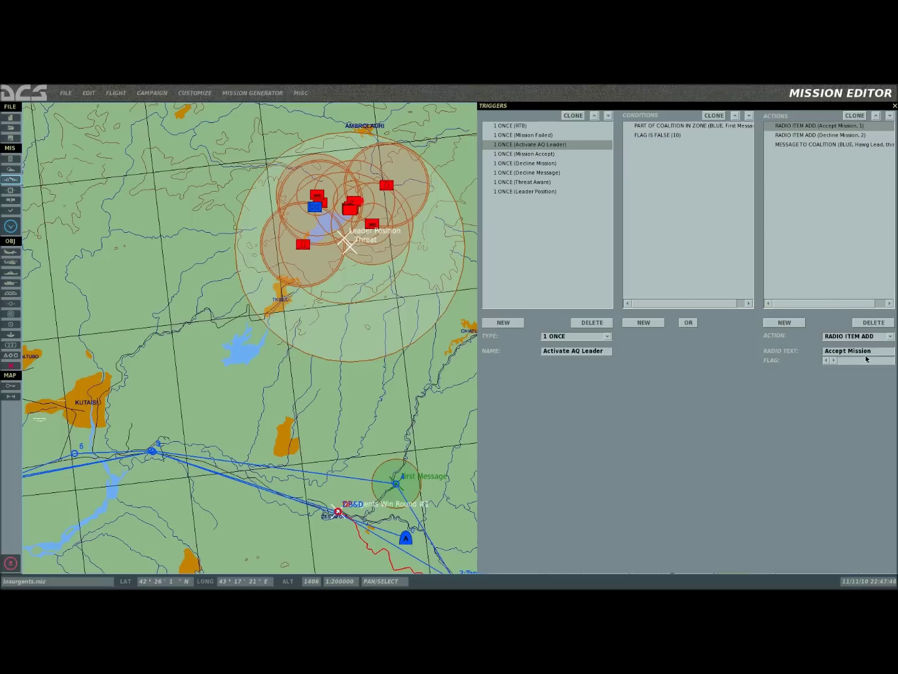
left_click(828, 136)
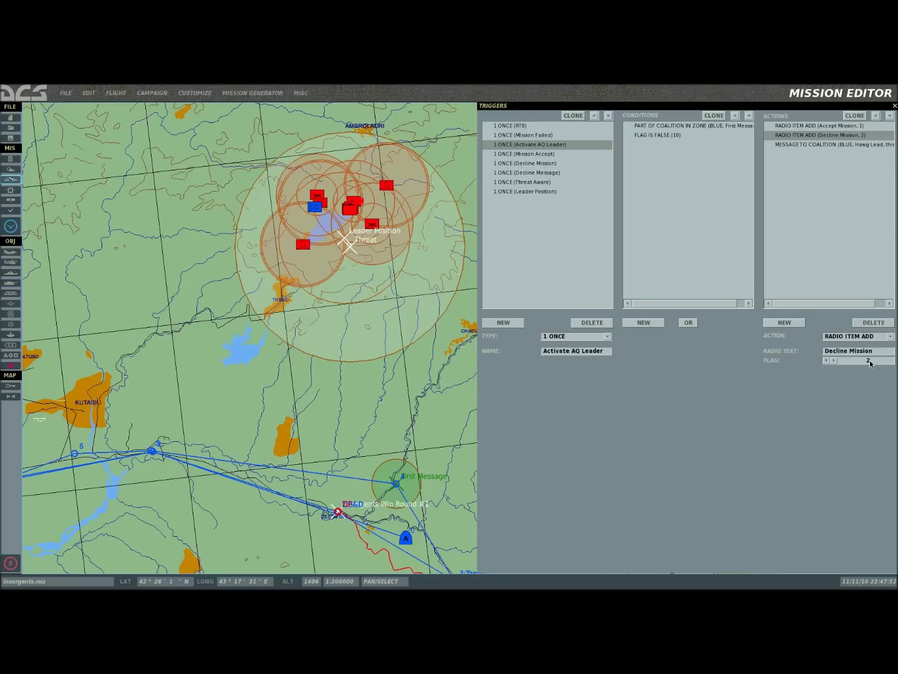
left_click(541, 154)
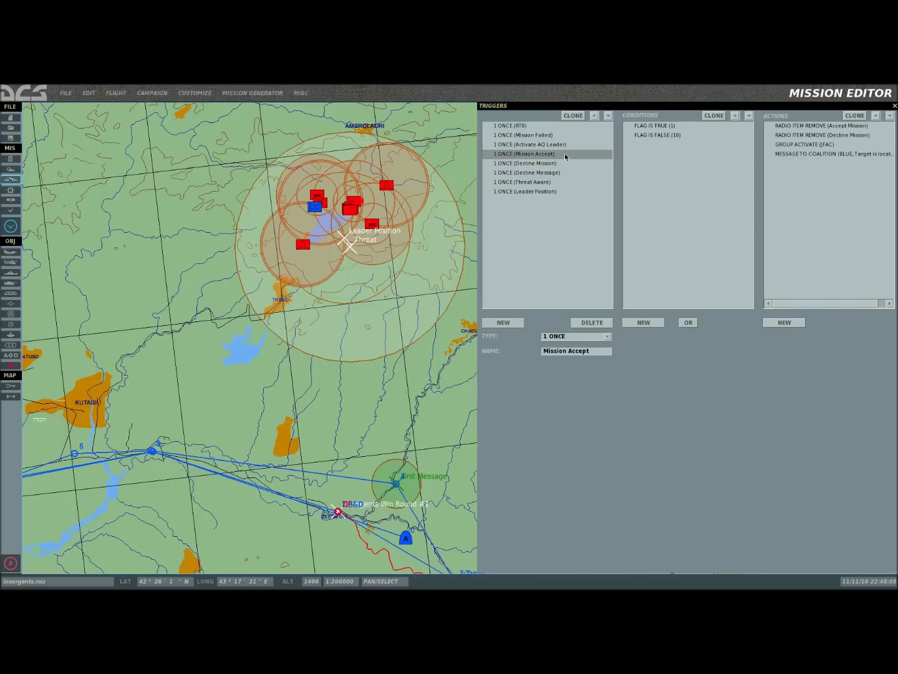
- Read Mission Accept's Blue target message, compare it with Decline Mission, and finish on Decline Mission
left_click(805, 153)
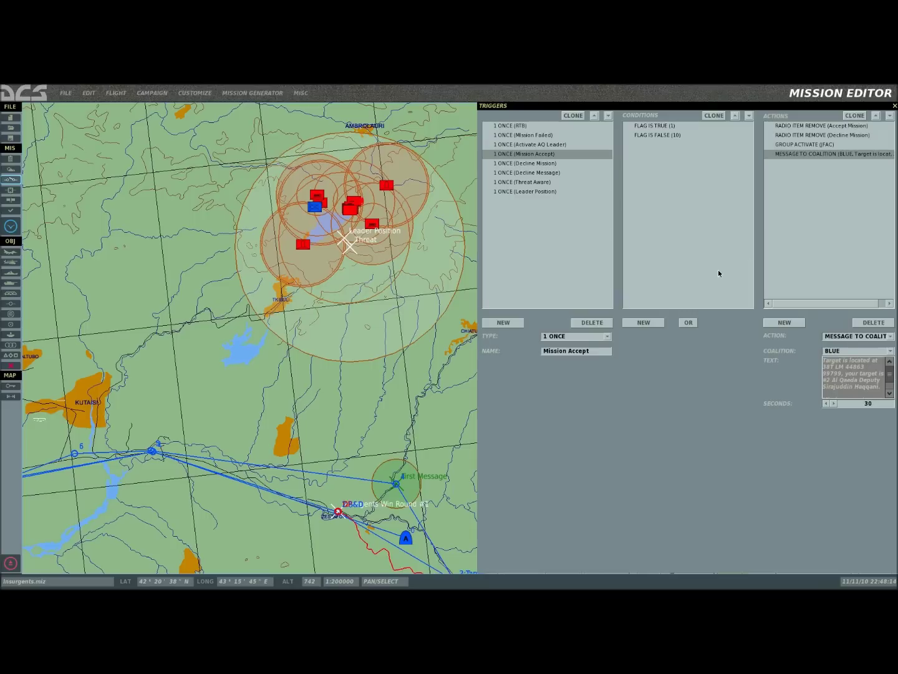
left_click(536, 163)
left_click(542, 154)
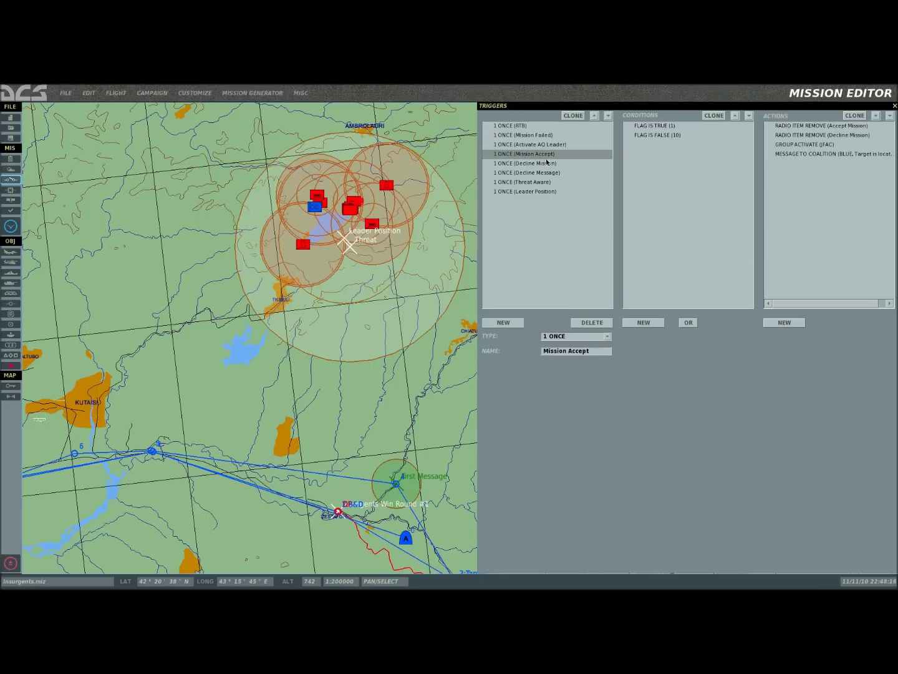
left_click(546, 163)
left_click(547, 154)
left_click(549, 163)
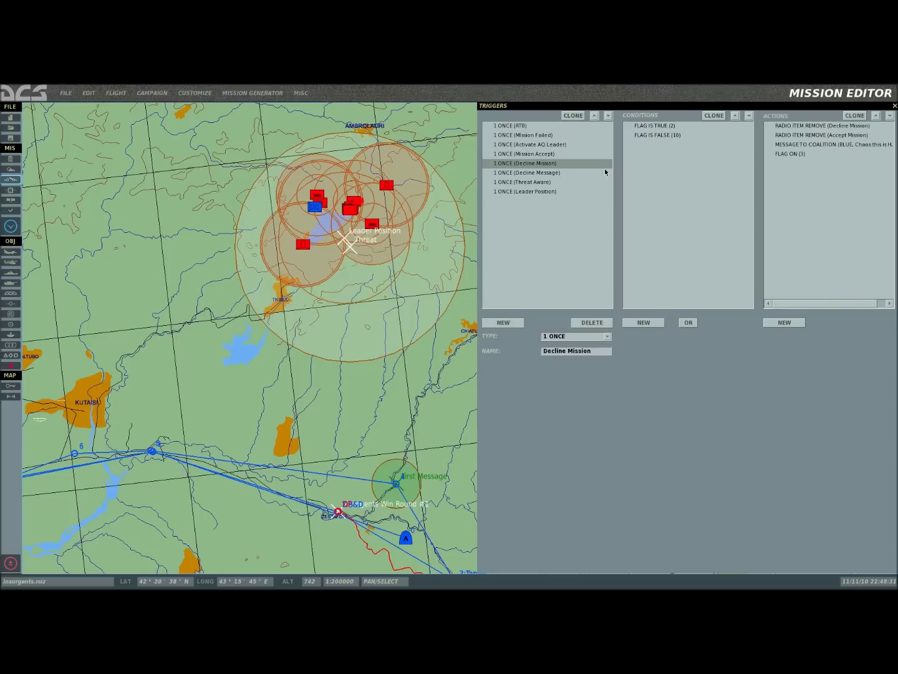
- Glance at Decline Message, select Threat Aware, and zoom the map out to 1:500000
left_click(564, 172)
left_click(537, 181)
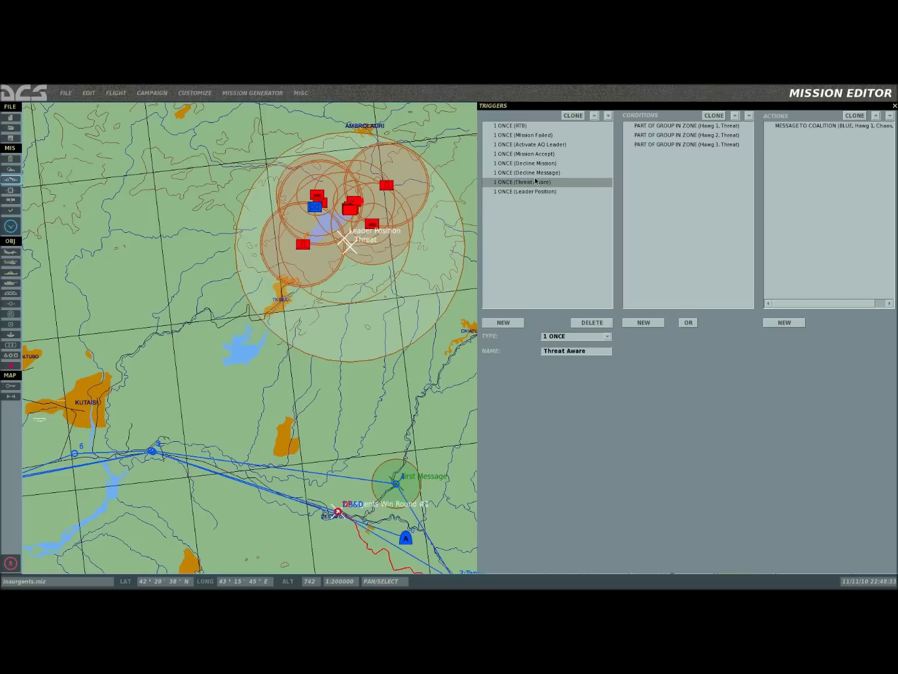
scroll(295, 345, "down", 3)
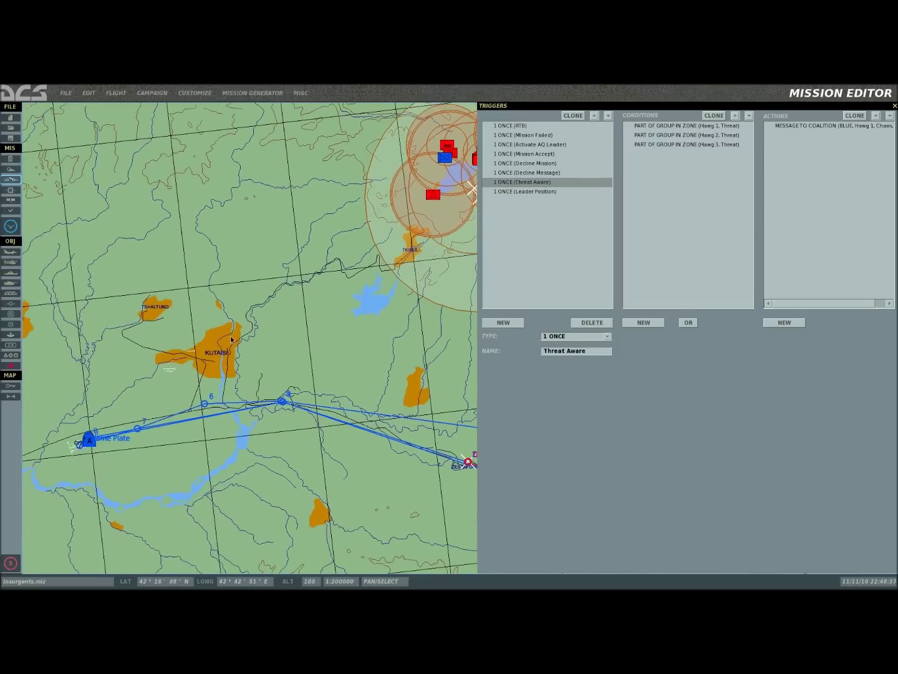
left_click_drag(295, 345, 268, 368)
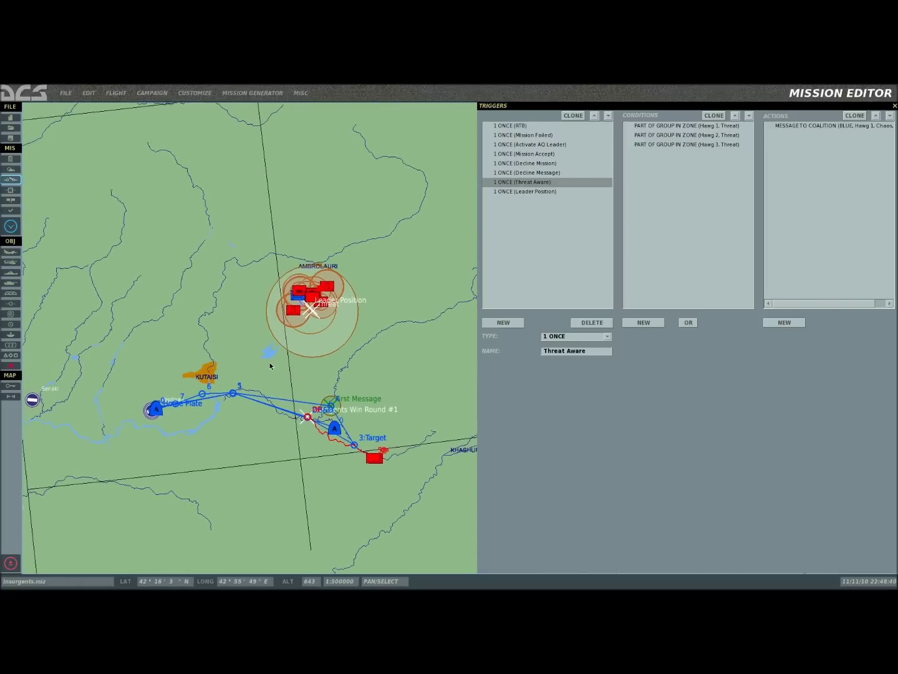
scroll(272, 367, "up", 3)
left_click_drag(279, 368, 248, 337)
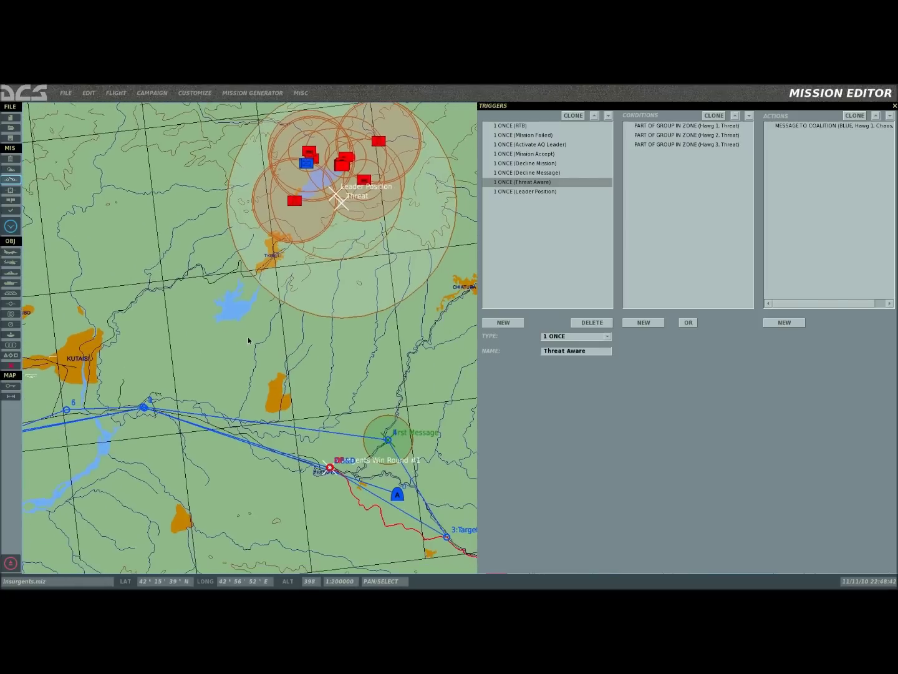
scroll(248, 339, "down", 3)
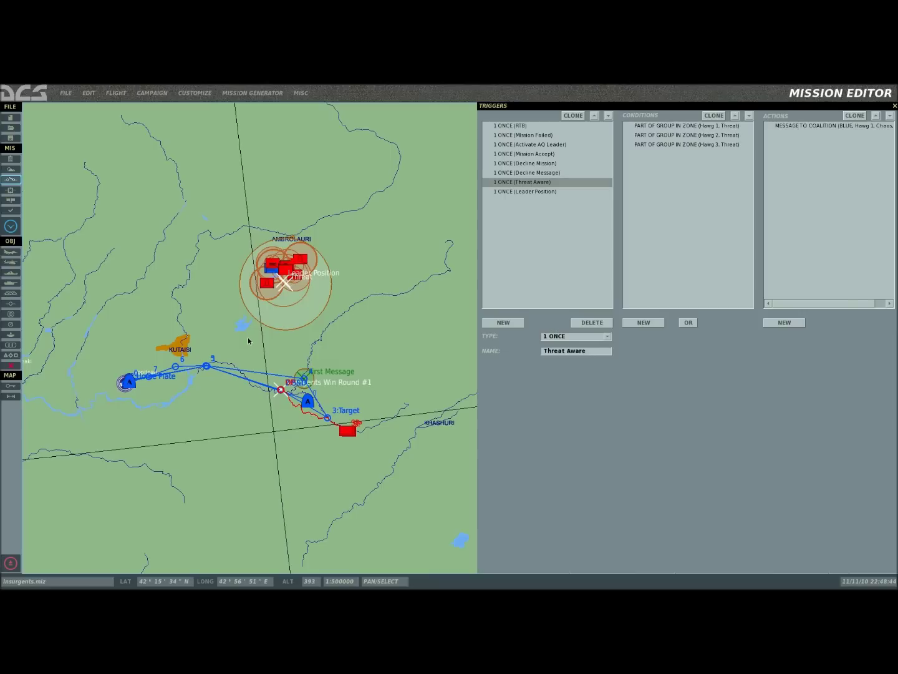